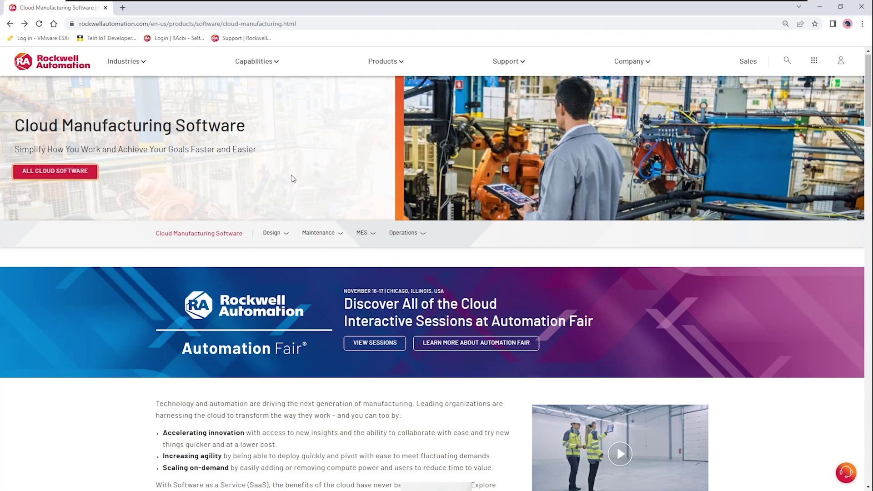
Step: Scroll down to the cloud manufacturing solutions list and open FactoryTalk Vault with Design Tools
{"action": "scroll", "coordinate": [291, 174], "scroll_direction": "down", "scroll_amount": 12}
{"action": "scroll", "coordinate": [291, 175], "scroll_direction": "down", "scroll_amount": 10}
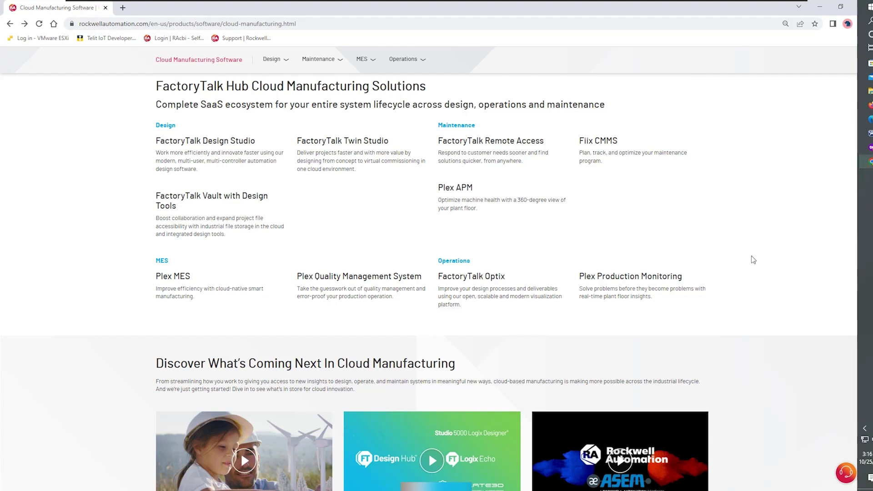
{"action": "left_click", "coordinate": [199, 199]}
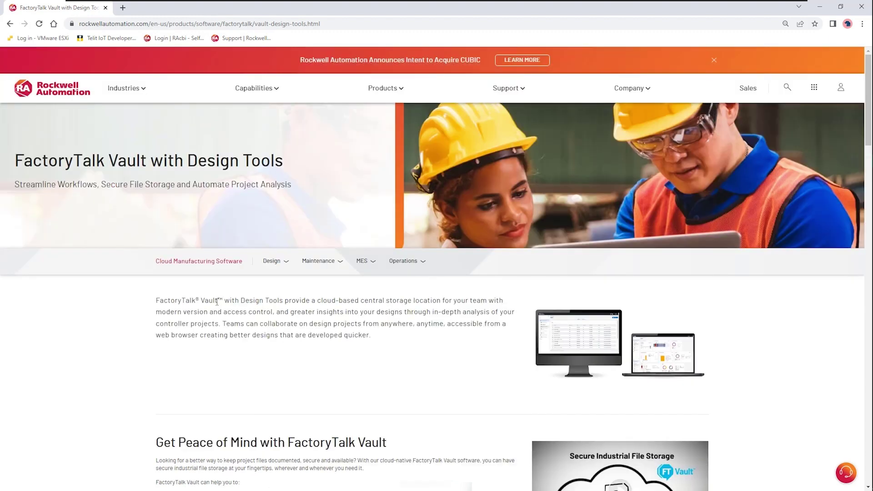
Step: Scroll down the FactoryTalk Vault with Design Tools page to the FactoryTalk Hub banner and enter the portal
{"action": "scroll", "coordinate": [462, 360], "scroll_direction": "down", "scroll_amount": 3}
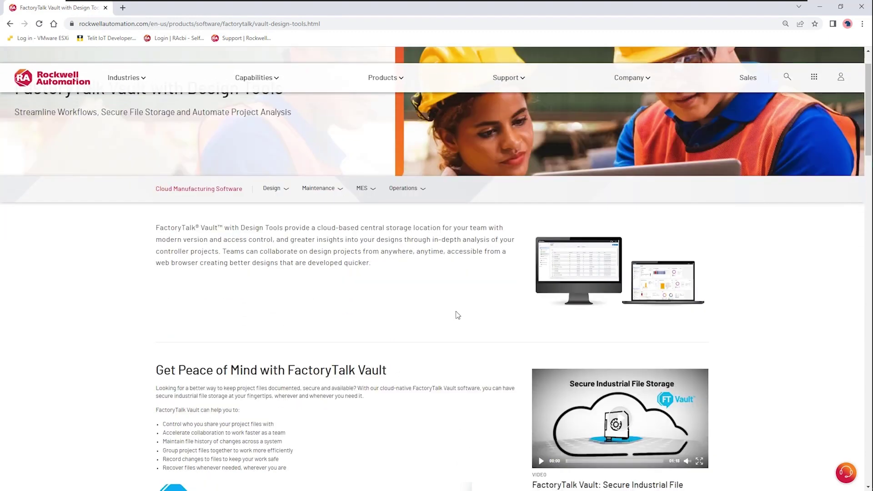
{"action": "scroll", "coordinate": [458, 308], "scroll_direction": "down", "scroll_amount": 2}
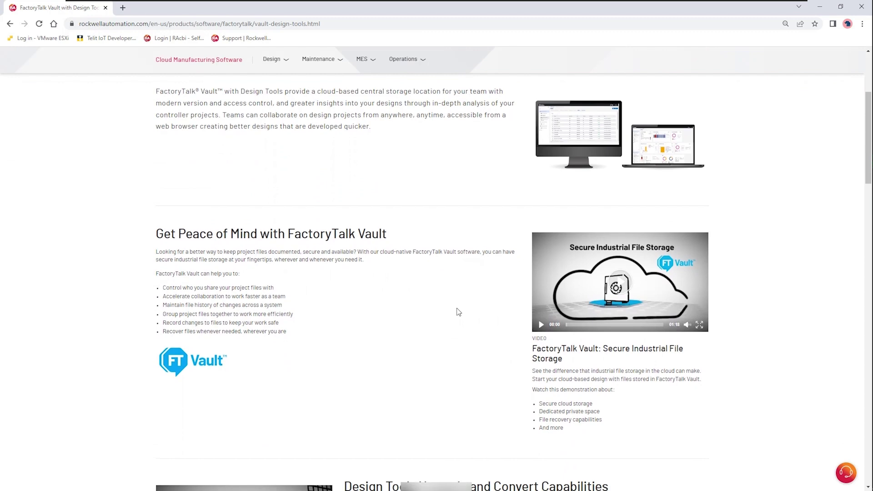
{"action": "scroll", "coordinate": [458, 312], "scroll_direction": "down", "scroll_amount": 1}
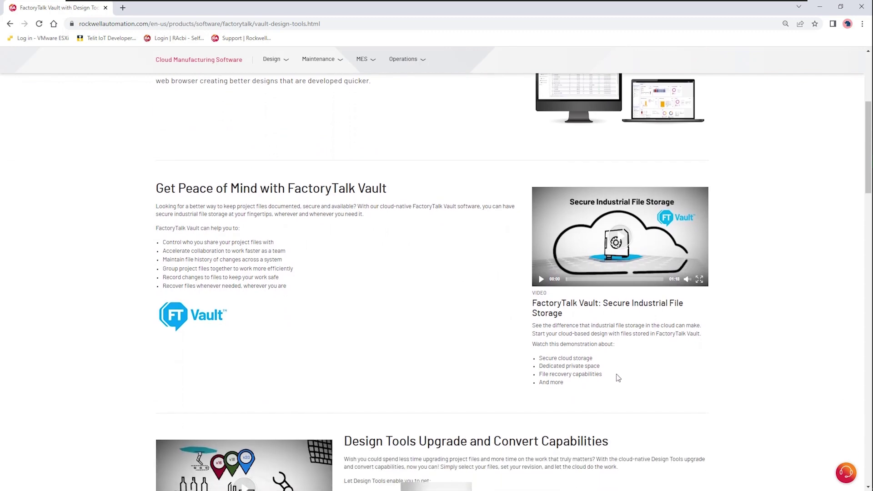
{"action": "scroll", "coordinate": [669, 369], "scroll_direction": "down", "scroll_amount": 4}
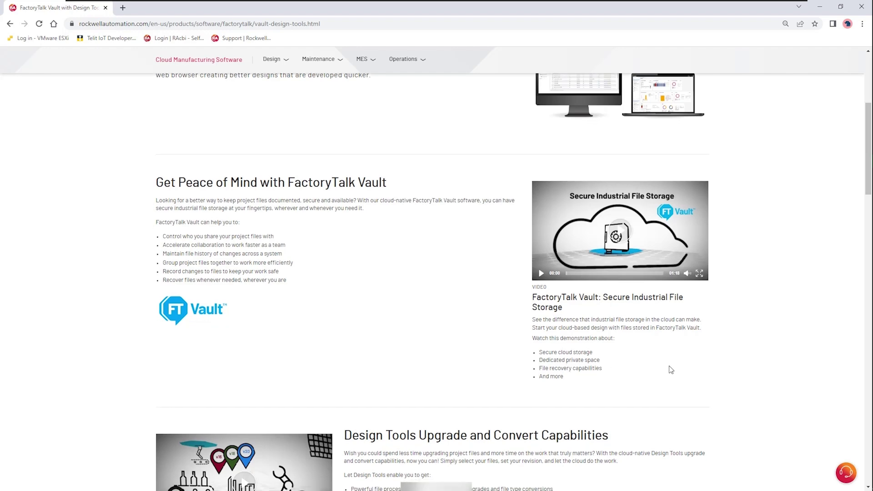
{"action": "scroll", "coordinate": [666, 369], "scroll_direction": "down", "scroll_amount": 2}
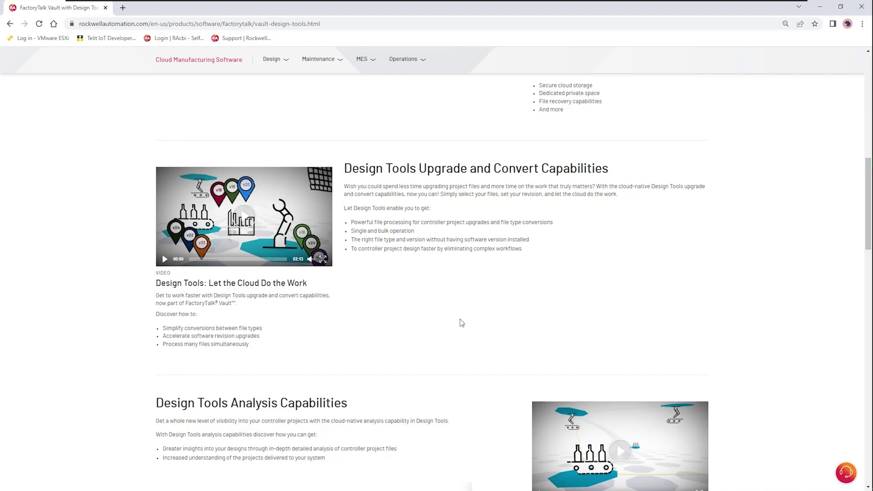
{"action": "scroll", "coordinate": [461, 322], "scroll_direction": "down", "scroll_amount": 7}
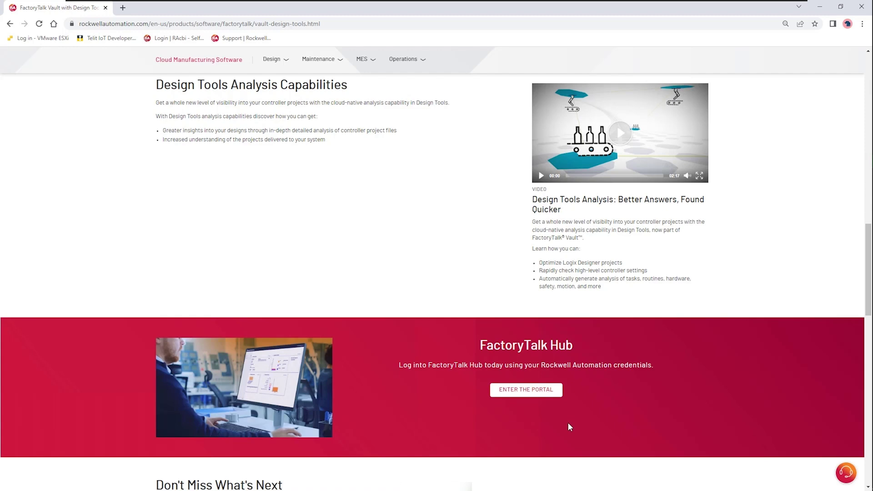
{"action": "left_click", "coordinate": [526, 389]}
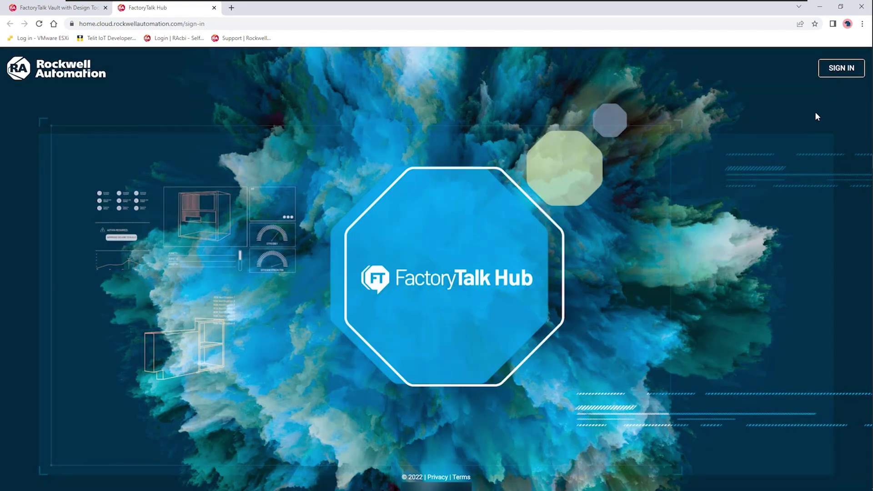
Step: Bring the FactoryTalk Hub window forward, maximize it, and view the Design Studio description
{"action": "key", "text": "alt+Tab"}
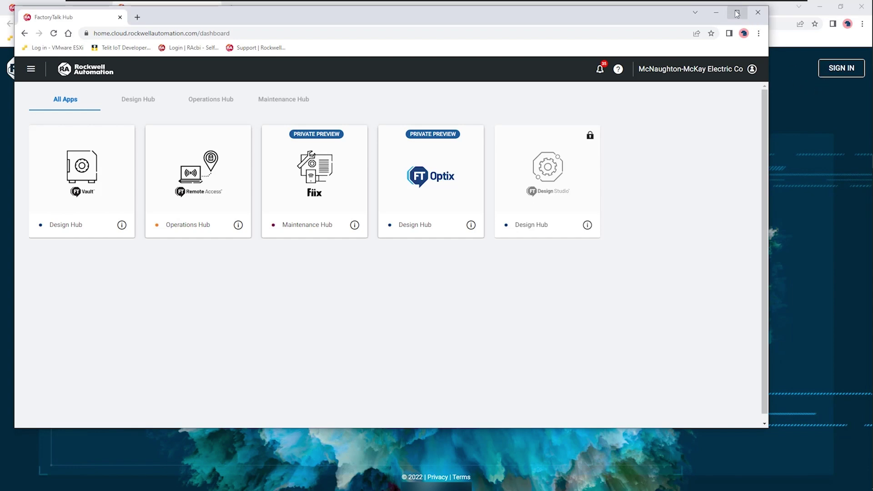
{"action": "left_click", "coordinate": [737, 13]}
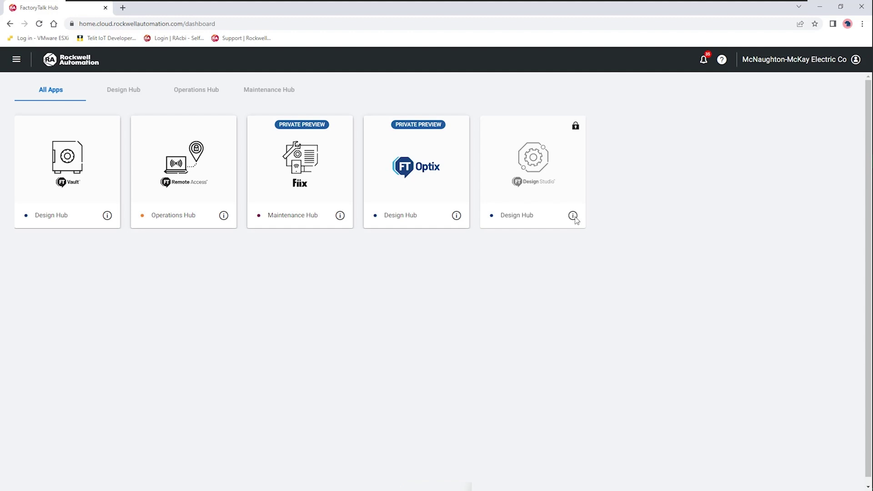
{"action": "left_click", "coordinate": [573, 217]}
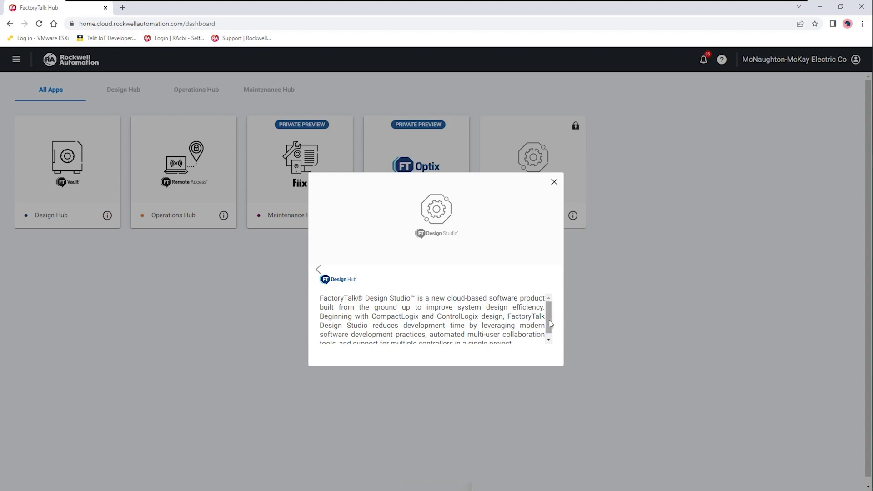
{"action": "scroll", "coordinate": [548, 313], "scroll_direction": "down", "scroll_amount": 1}
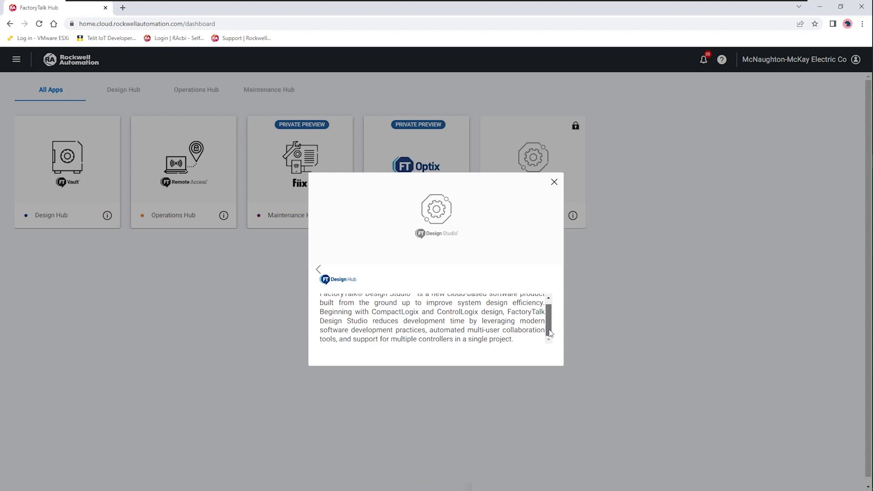
{"action": "left_click", "coordinate": [488, 359]}
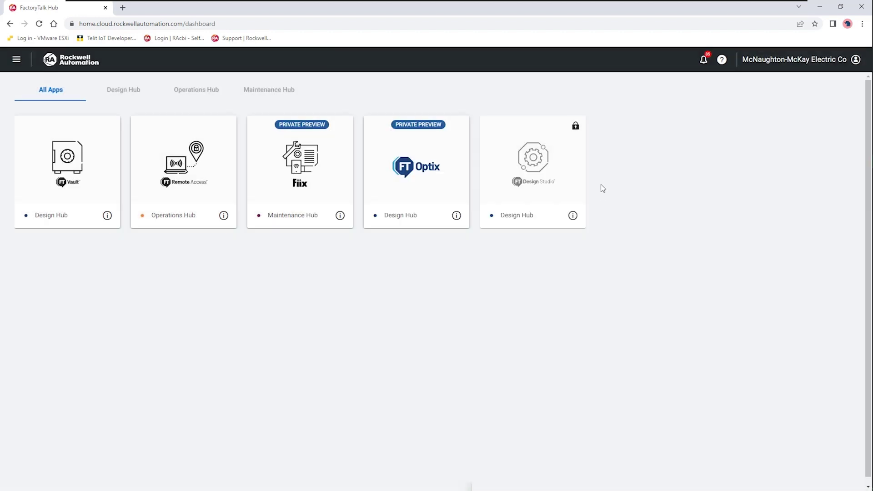
{"action": "left_click", "coordinate": [456, 217]}
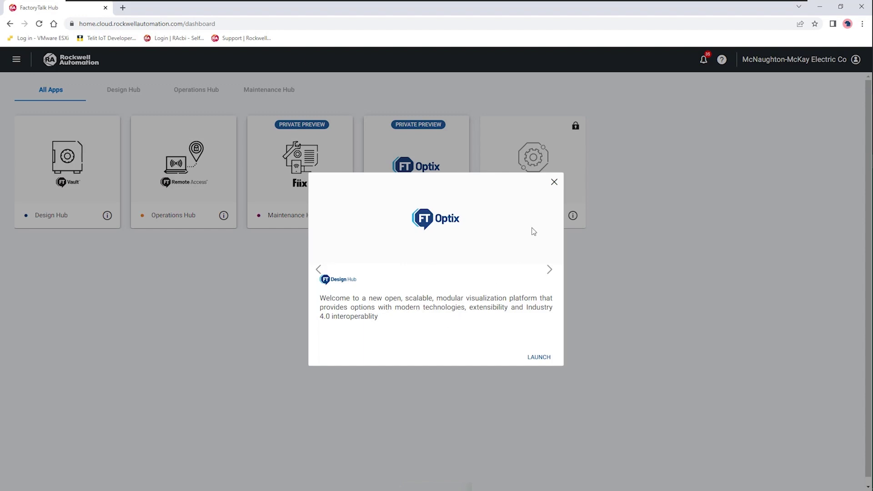
{"action": "left_click", "coordinate": [555, 183]}
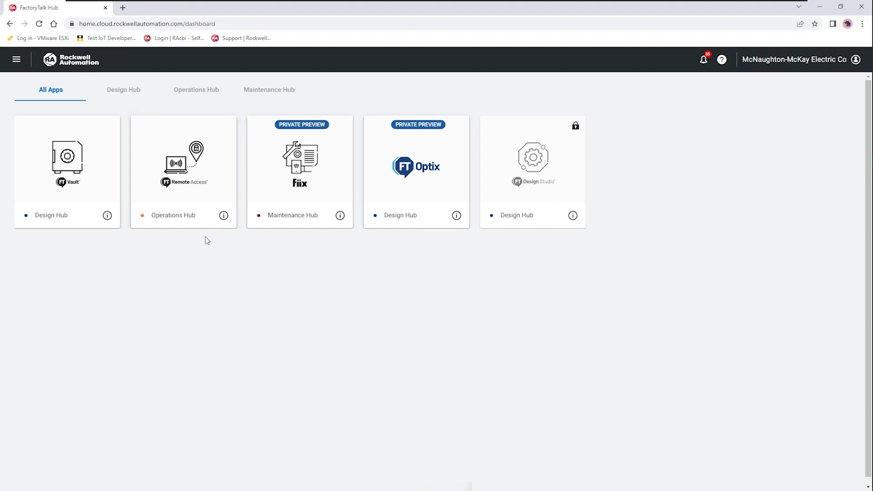
Step: Review the Remote Access and FactoryTalk Vault descriptions, then launch FactoryTalk Vault
{"action": "left_click", "coordinate": [224, 216]}
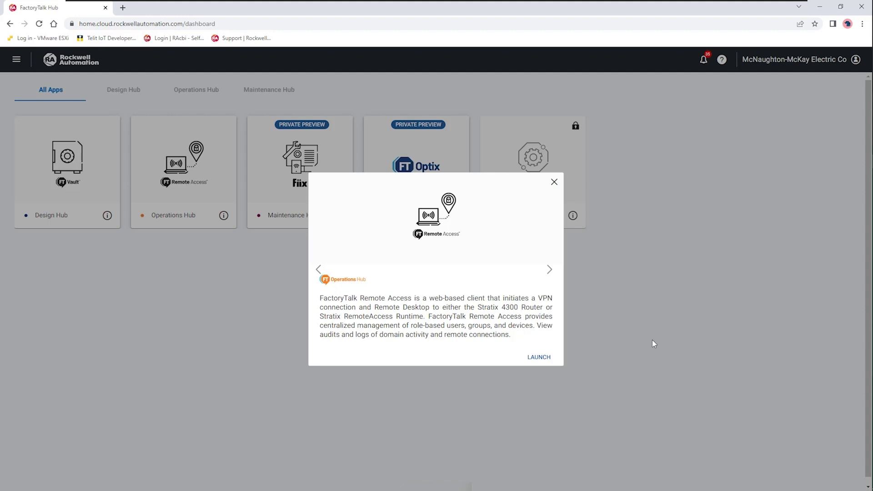
{"action": "left_click", "coordinate": [553, 182]}
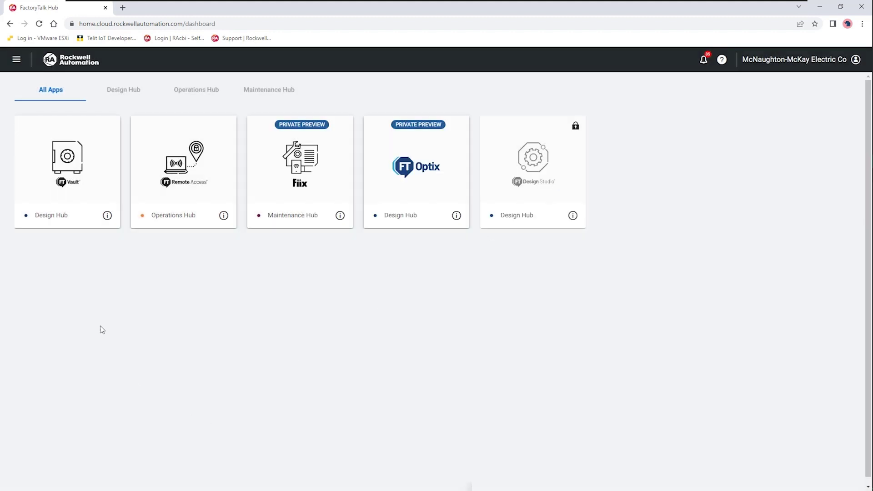
{"action": "left_click", "coordinate": [107, 215]}
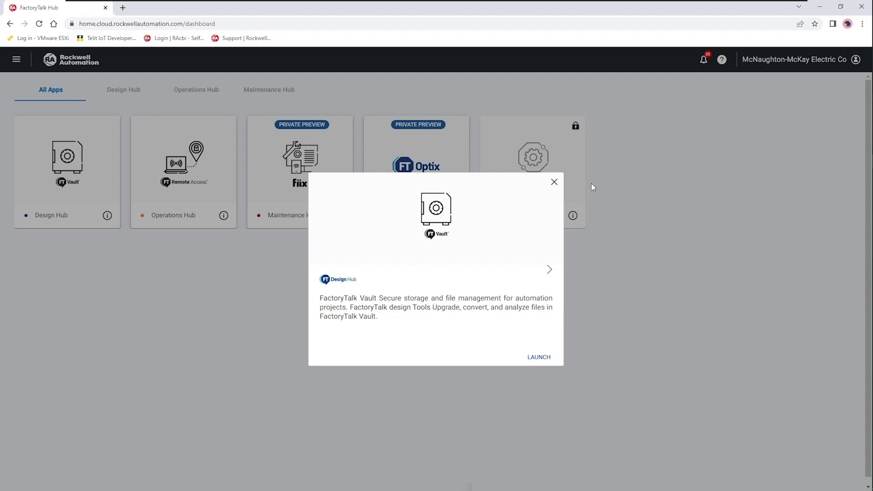
{"action": "left_click", "coordinate": [555, 183]}
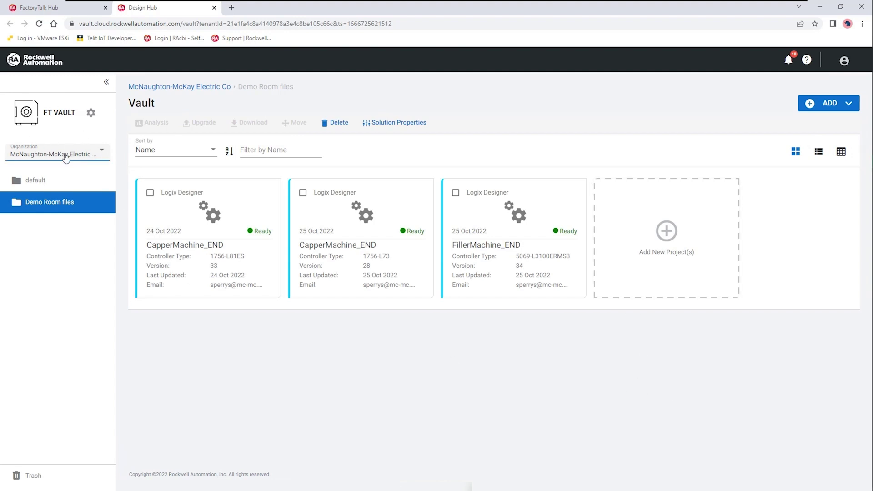
{"action": "left_click", "coordinate": [103, 153]}
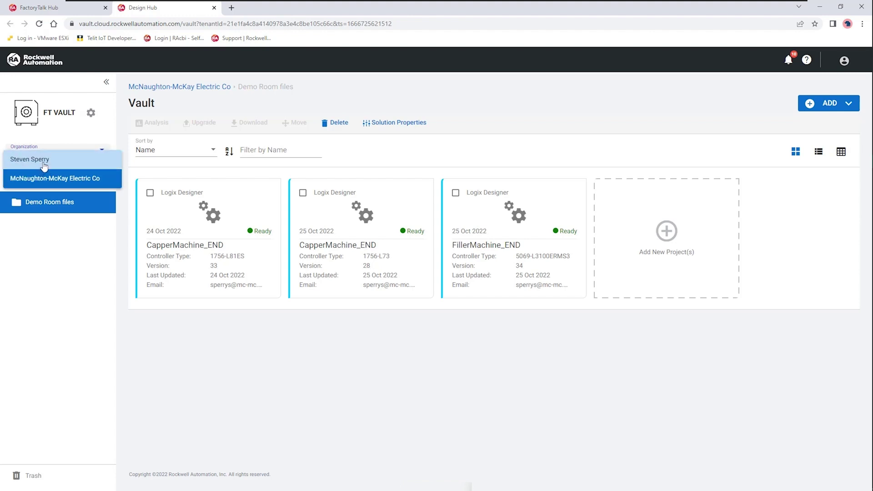
Step: Keep the company organization and set up downloading version 28 CapperMachine_END as .L5X
{"action": "left_click", "coordinate": [52, 178]}
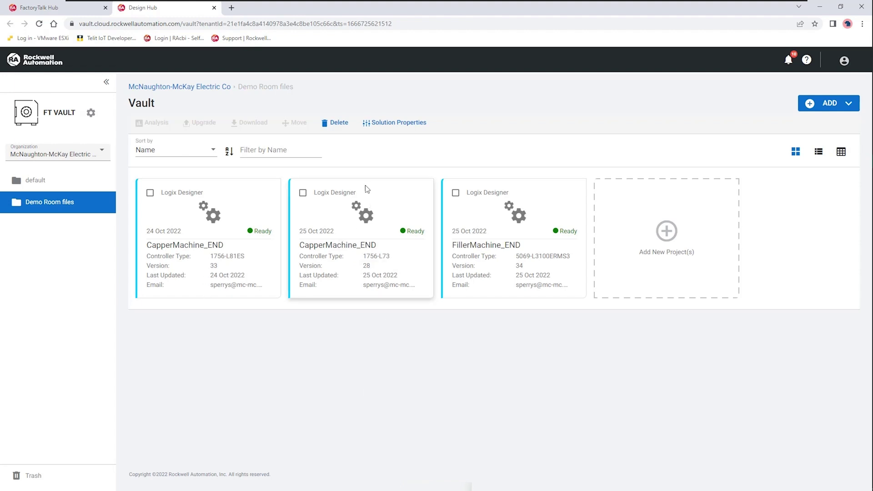
{"action": "left_click", "coordinate": [303, 193]}
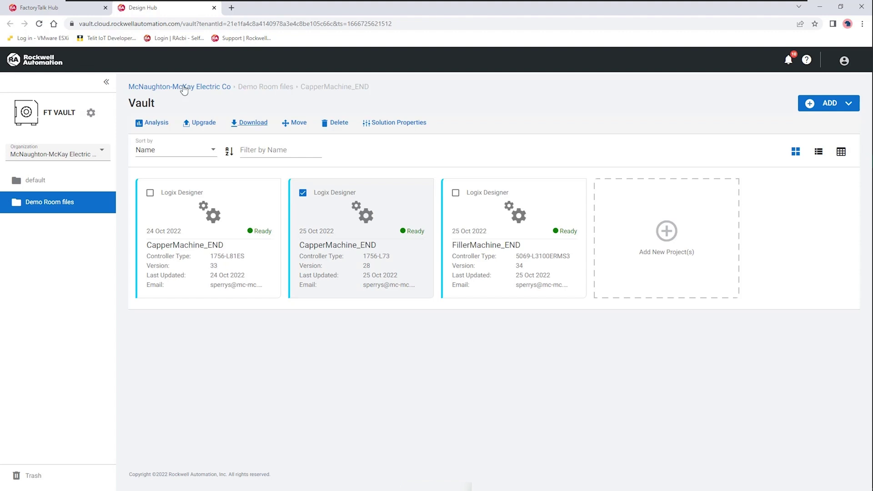
{"action": "left_click", "coordinate": [248, 122]}
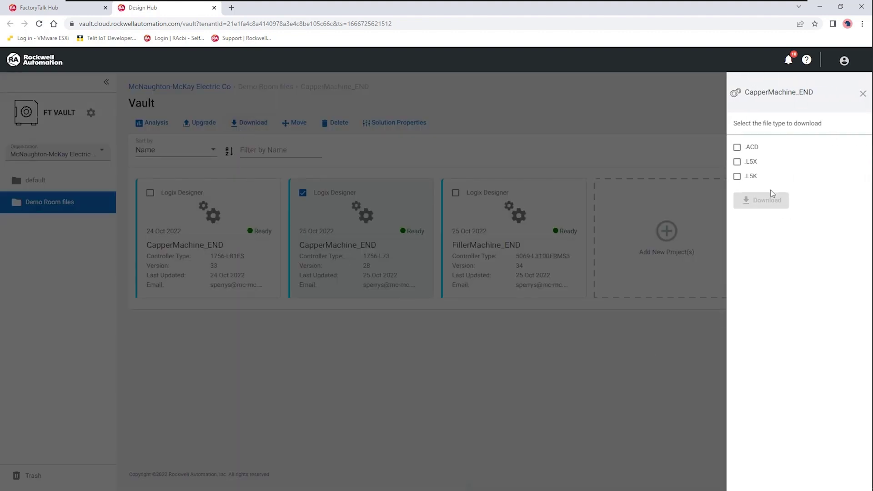
{"action": "left_click", "coordinate": [737, 162]}
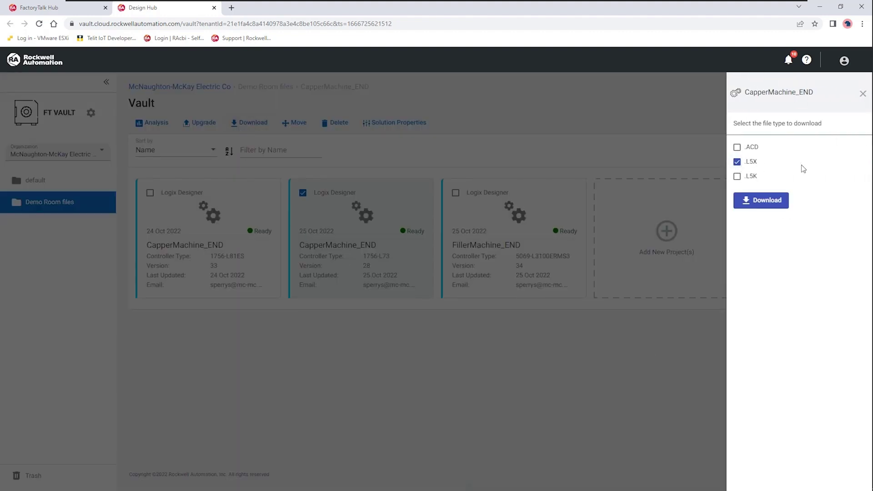
Step: Download the CapperMachine_END .L5X file into the RA folder and show it in its folder
{"action": "left_click", "coordinate": [762, 201]}
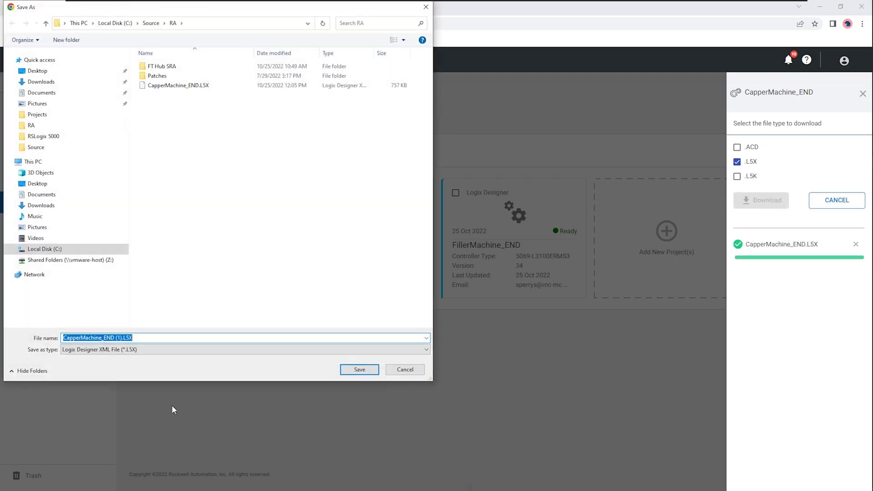
{"action": "left_click", "coordinate": [359, 370]}
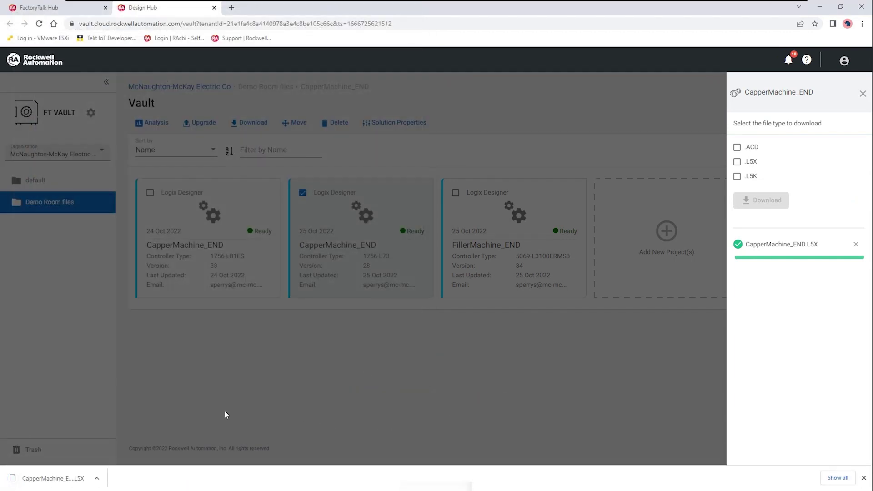
{"action": "left_click", "coordinate": [97, 478]}
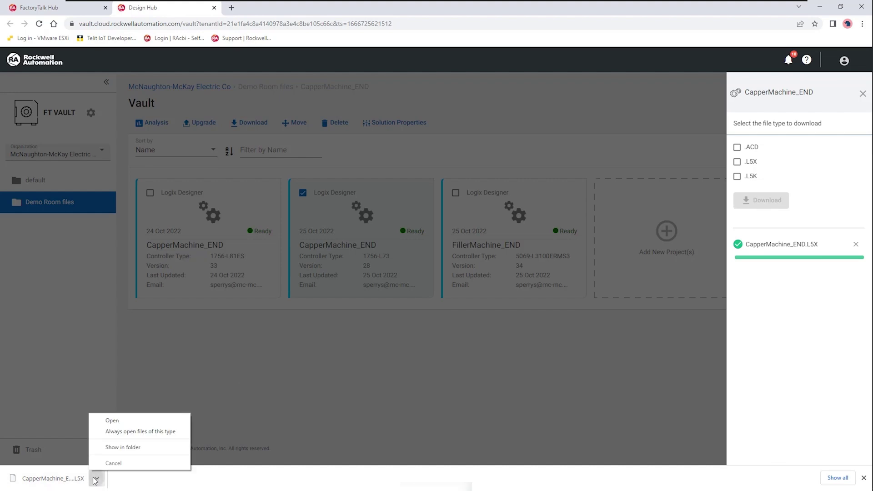
{"action": "left_click", "coordinate": [130, 451]}
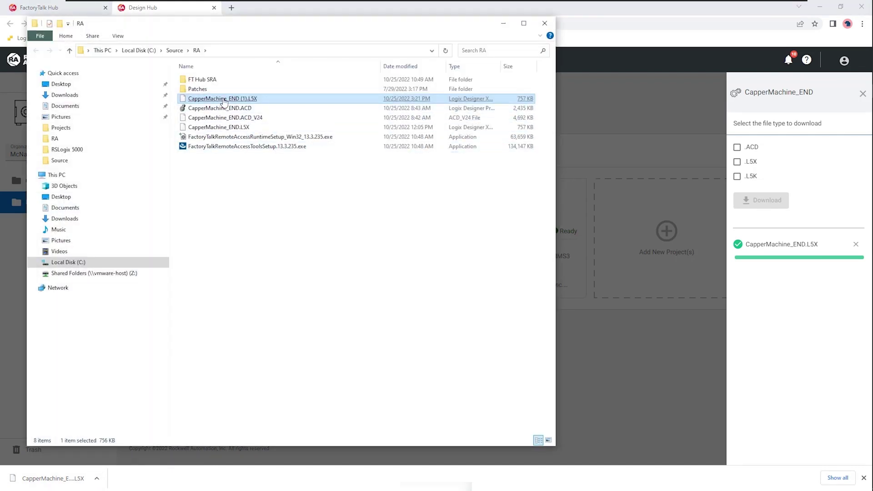
Step: Open CapperMachine_END (1).L5X with Logix Designer and start upgrading the CapperMachine_END project
{"action": "right_click", "coordinate": [275, 98]}
{"action": "left_click", "coordinate": [287, 105]}
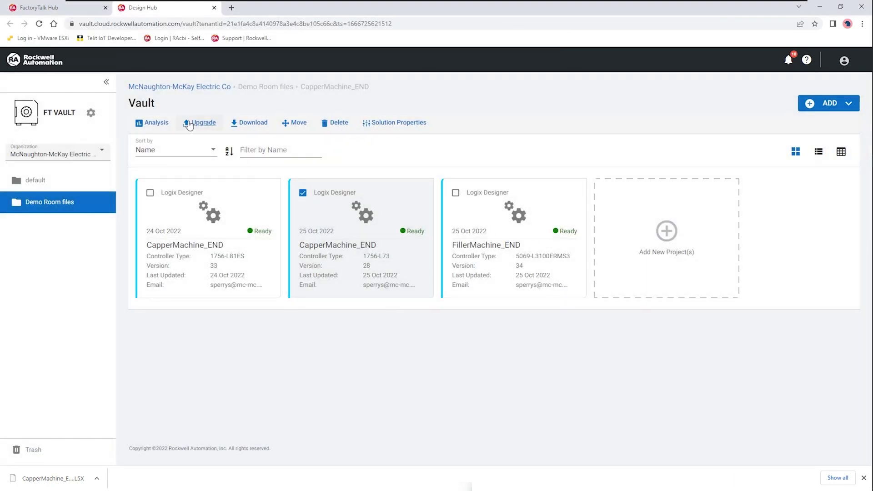
{"action": "left_click", "coordinate": [211, 128]}
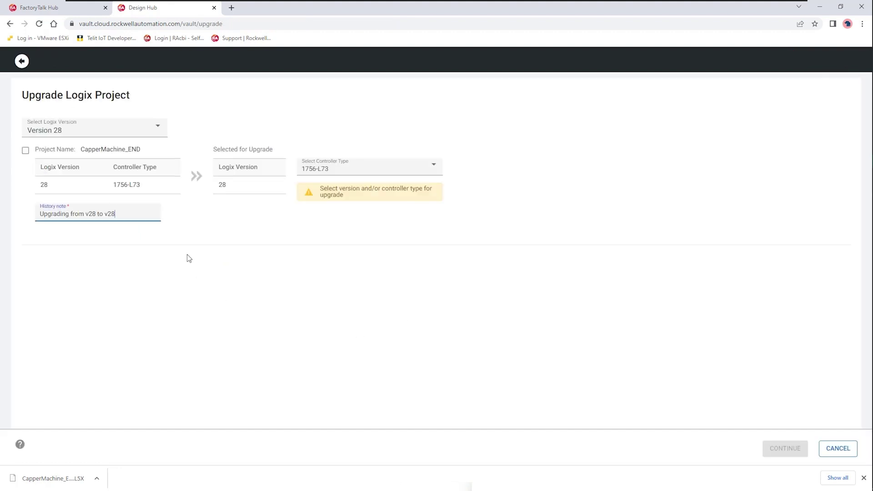
Step: Upgrade CapperMachine_END to Logix Version 32 on a 1756-L73 controller and confirm it
{"action": "left_click", "coordinate": [159, 131]}
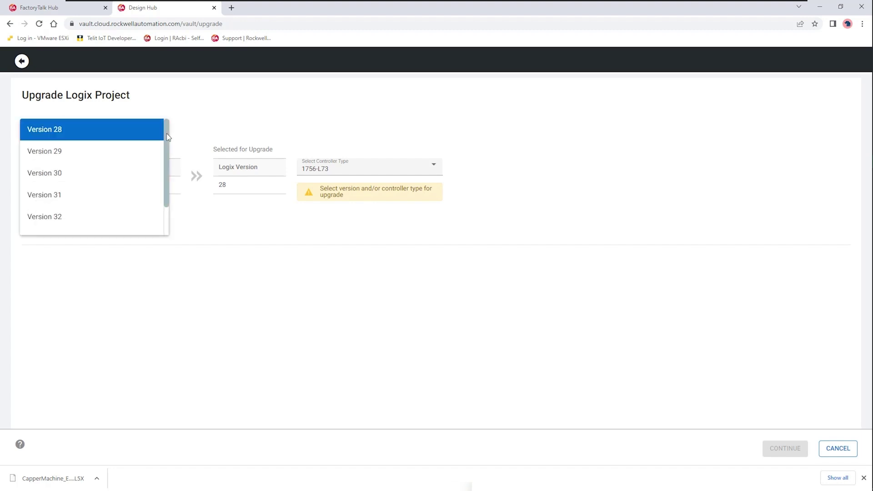
{"action": "scroll", "coordinate": [168, 156], "scroll_direction": "down", "scroll_amount": 1}
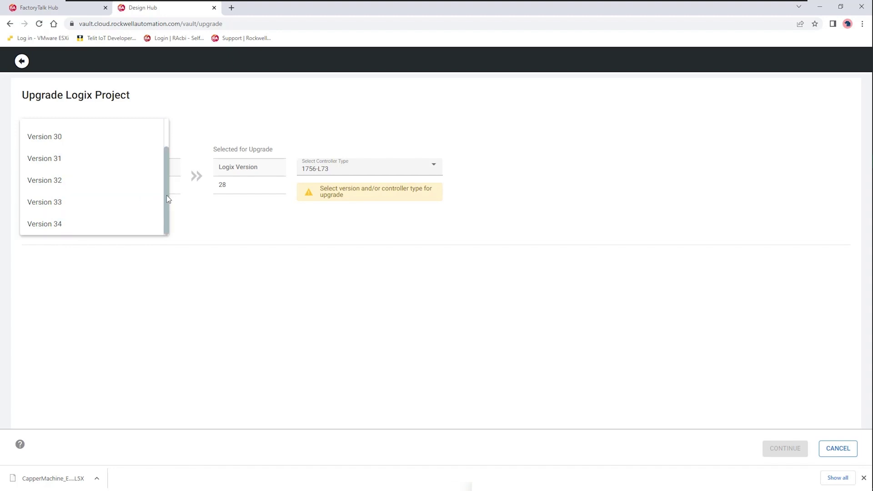
{"action": "left_click_drag", "start_coordinate": [166, 195], "coordinate": [174, 155]}
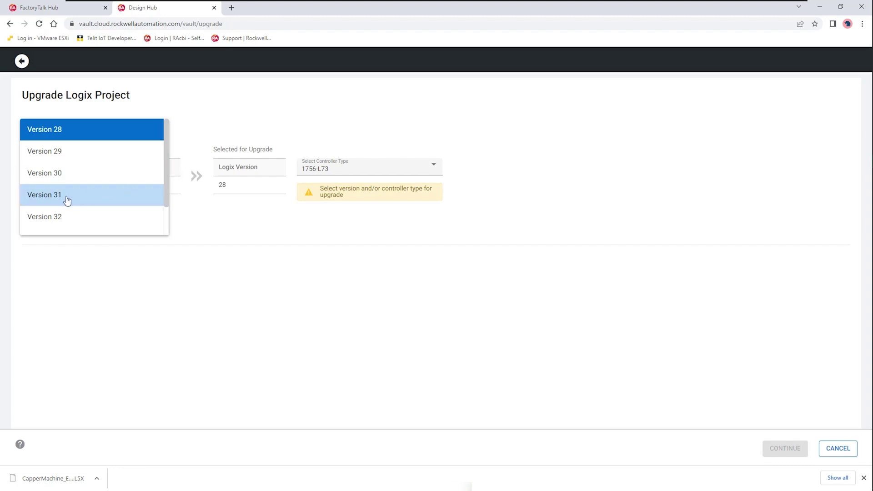
{"action": "left_click", "coordinate": [50, 222]}
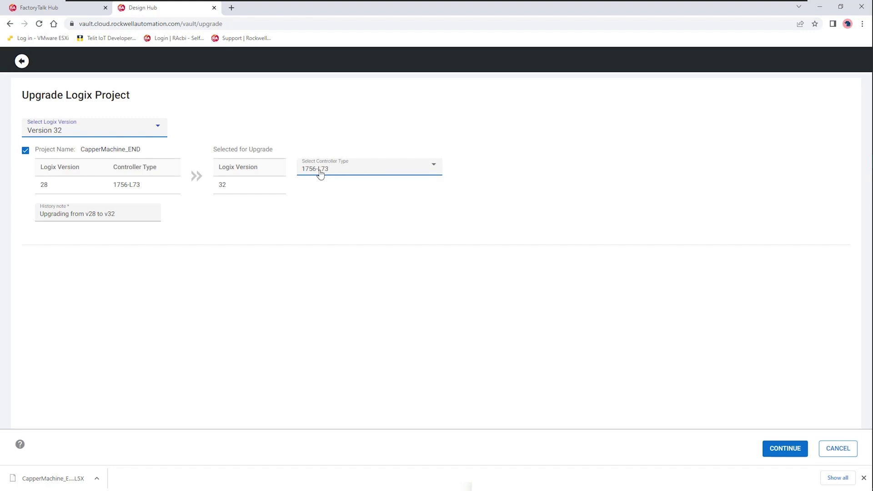
{"action": "left_click", "coordinate": [433, 171]}
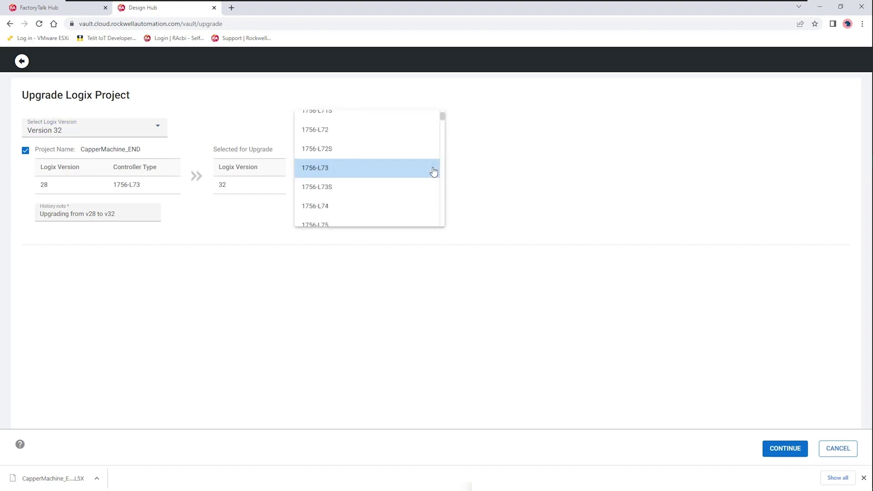
{"action": "left_click", "coordinate": [433, 170]}
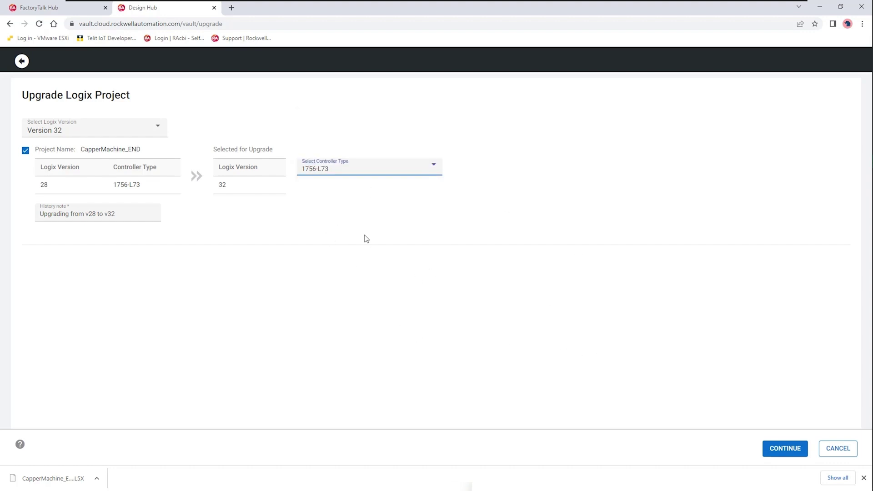
{"action": "left_click", "coordinate": [782, 450]}
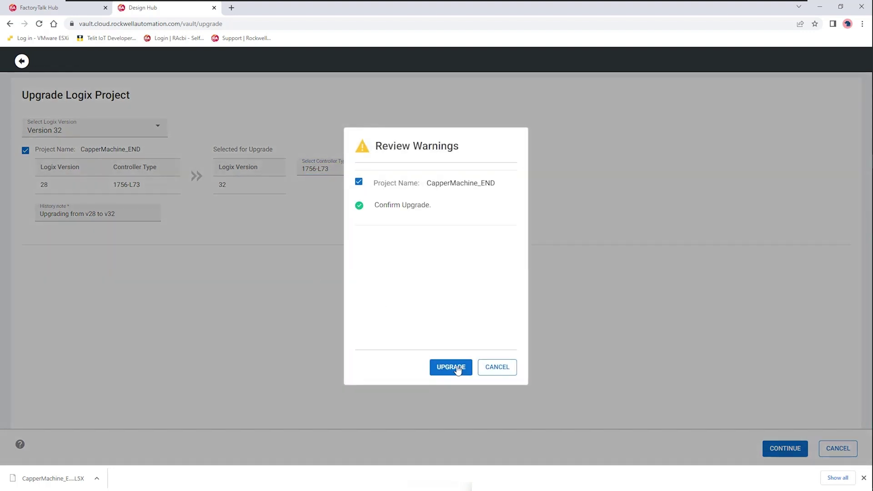
{"action": "left_click", "coordinate": [456, 368]}
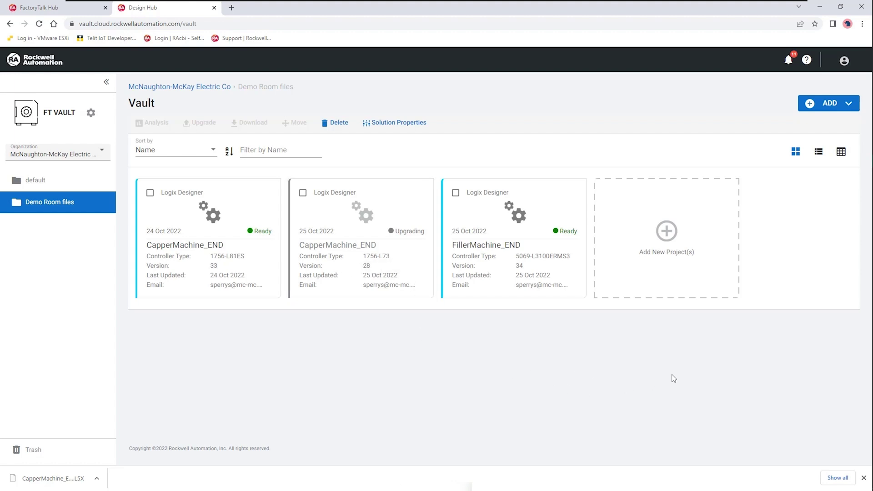
Step: Select the FillerMachine_END project and open its Analysis dashboard
{"action": "left_click", "coordinate": [455, 193]}
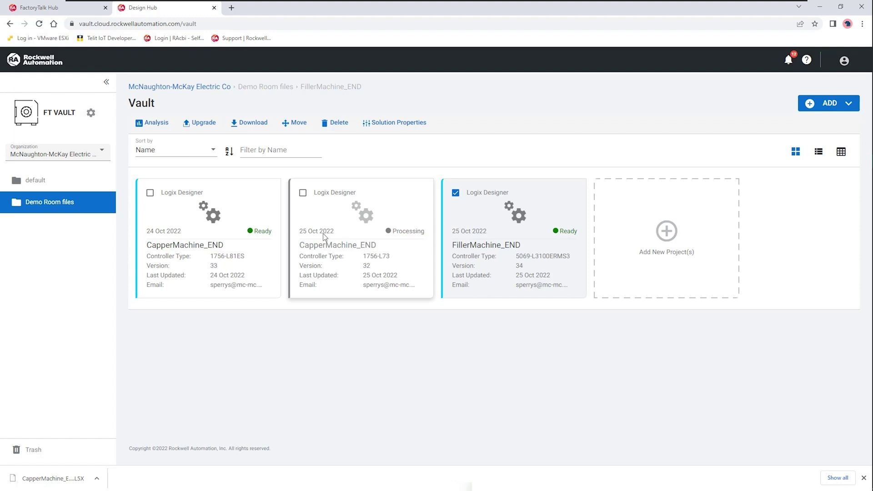
{"action": "left_click", "coordinate": [143, 127]}
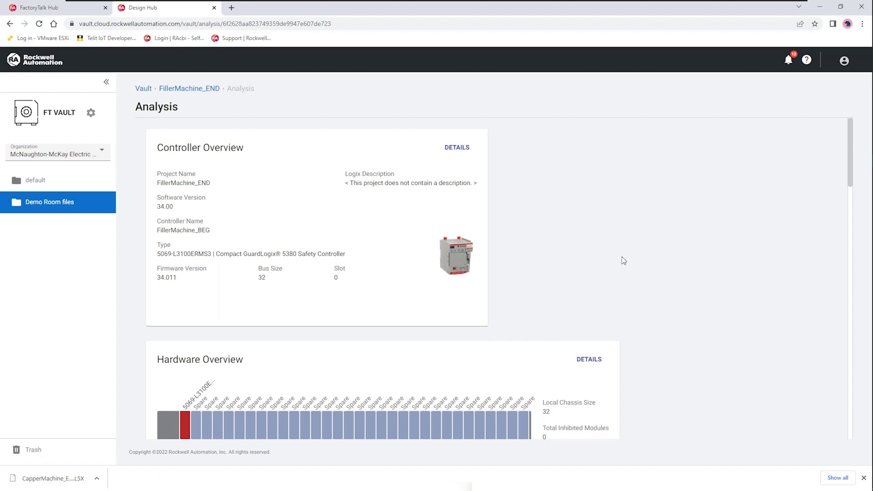
{"action": "scroll", "coordinate": [623, 257], "scroll_direction": "down", "scroll_amount": 2}
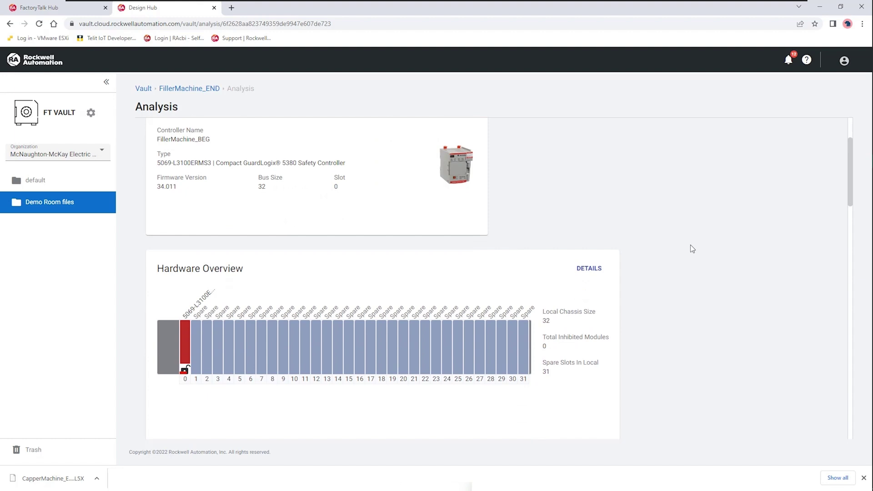
{"action": "scroll", "coordinate": [690, 245], "scroll_direction": "down", "scroll_amount": 4}
{"action": "scroll", "coordinate": [691, 245], "scroll_direction": "up", "scroll_amount": 6}
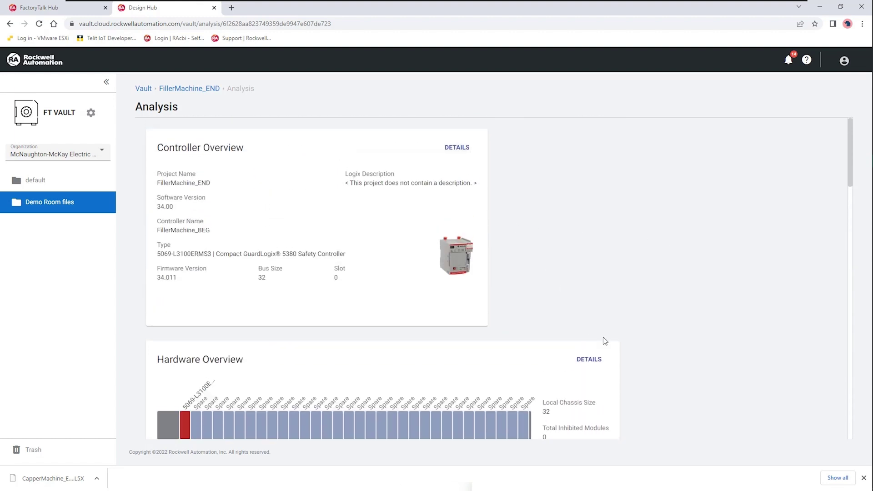
{"action": "scroll", "coordinate": [606, 360], "scroll_direction": "down", "scroll_amount": 1}
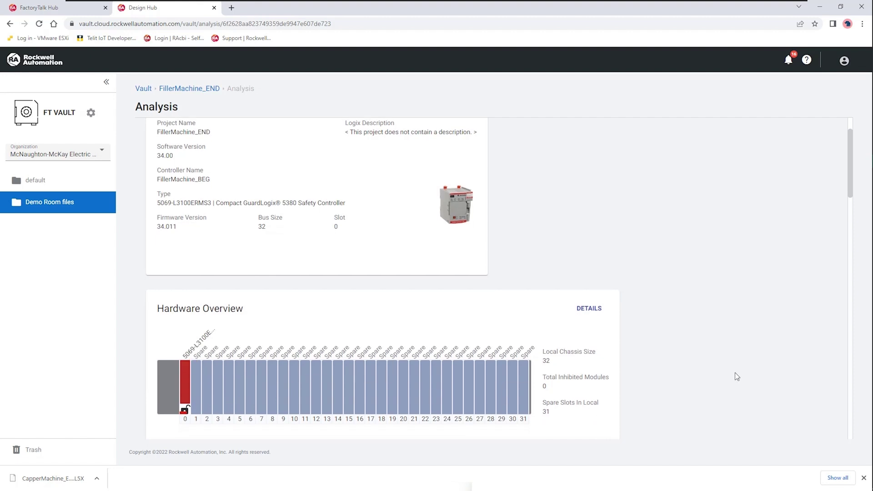
{"action": "scroll", "coordinate": [714, 337], "scroll_direction": "down", "scroll_amount": 3}
{"action": "scroll", "coordinate": [686, 277], "scroll_direction": "down", "scroll_amount": 3}
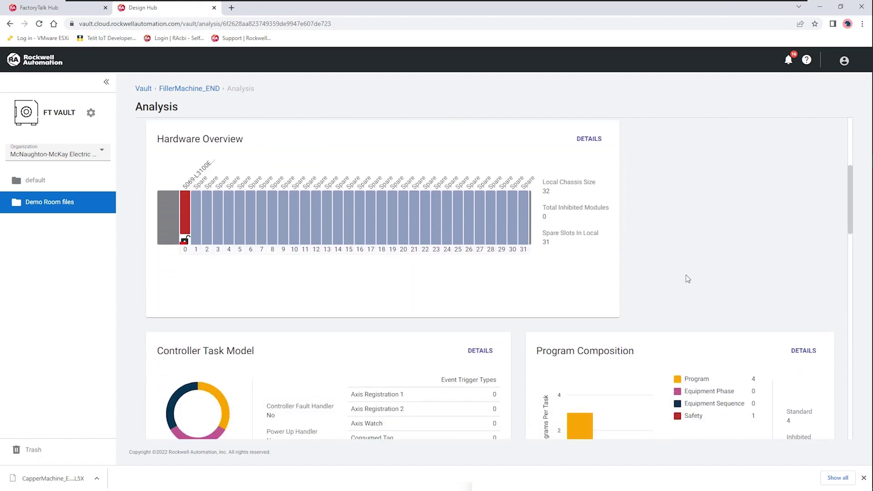
{"action": "scroll", "coordinate": [337, 279], "scroll_direction": "down", "scroll_amount": 1}
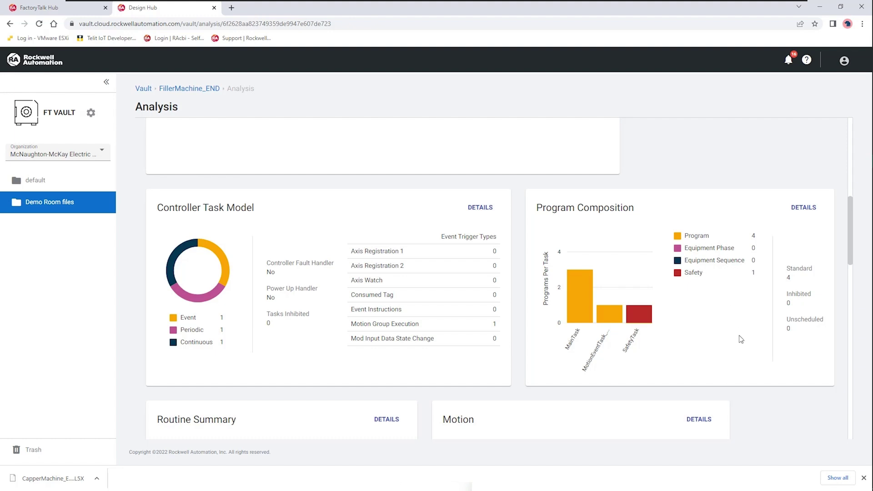
{"action": "scroll", "coordinate": [750, 339], "scroll_direction": "down", "scroll_amount": 4}
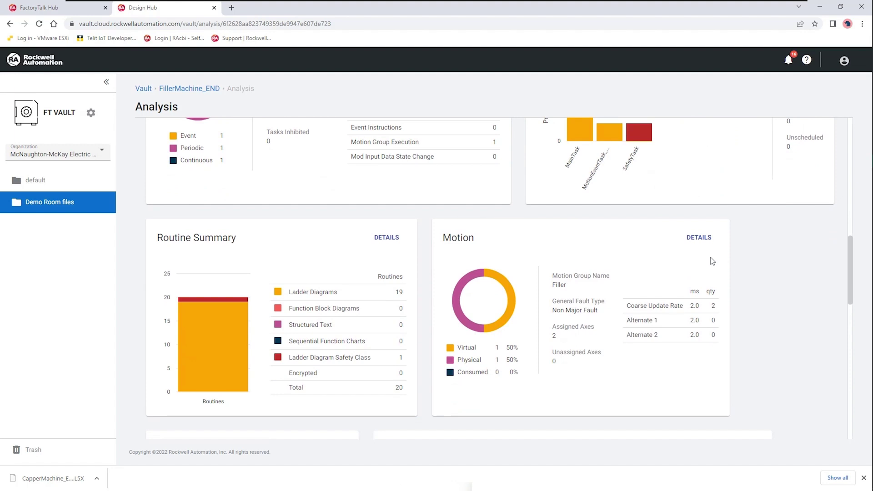
Step: Open FillerMachine_END's Motion details and widen Motor Catalog Number to reveal TLY-A110T-Hxx2
{"action": "left_click", "coordinate": [698, 238]}
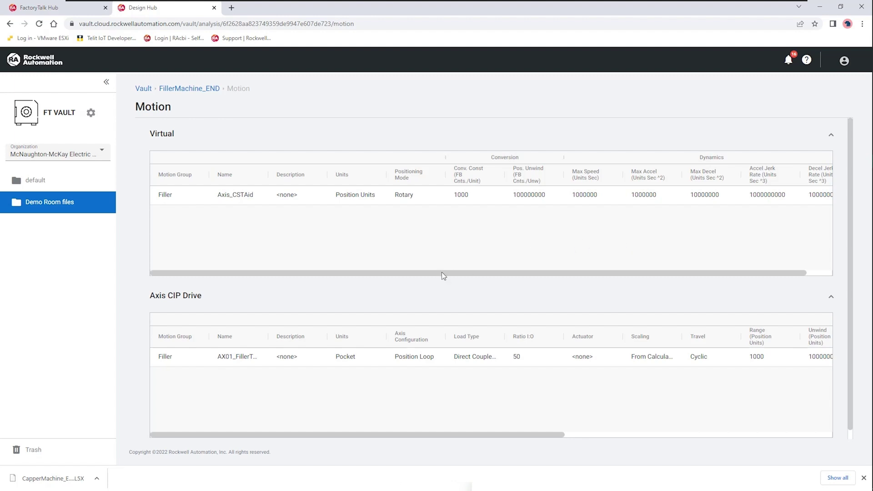
{"action": "left_click", "coordinate": [183, 360]}
{"action": "left_click_drag", "start_coordinate": [483, 436], "coordinate": [746, 435]}
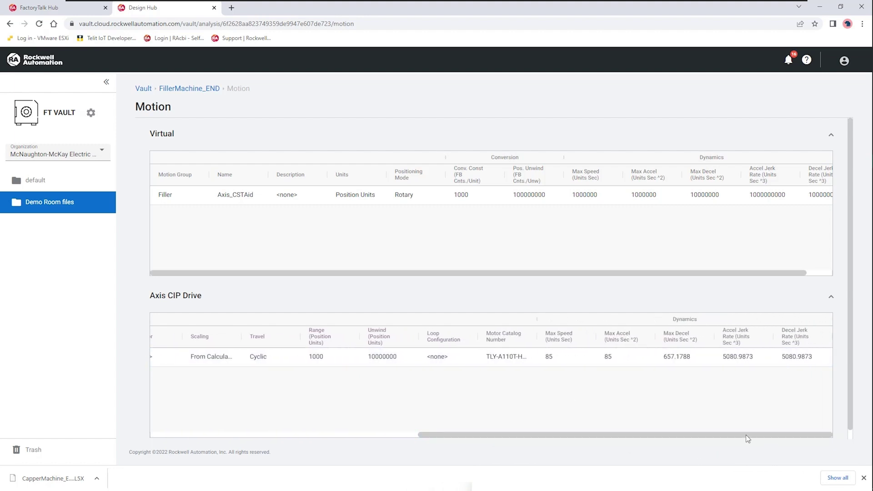
{"action": "left_click_drag", "start_coordinate": [539, 337], "coordinate": [574, 336]}
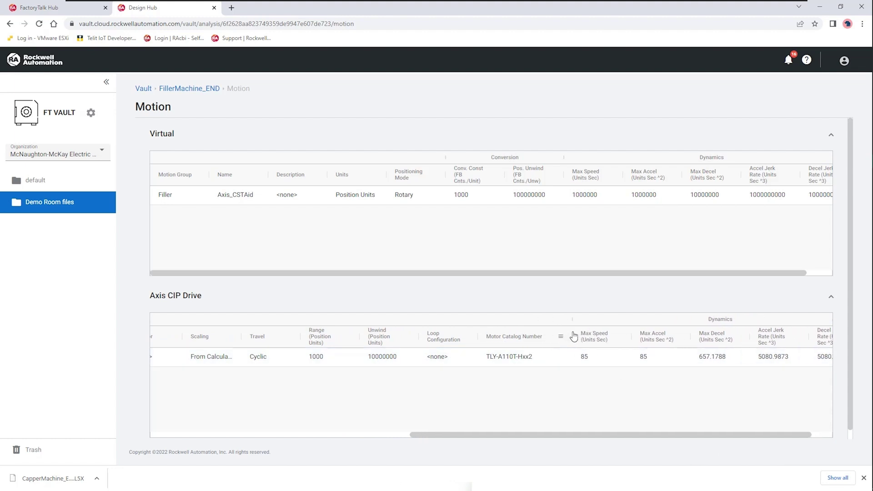
{"action": "triple_click", "coordinate": [364, 443]}
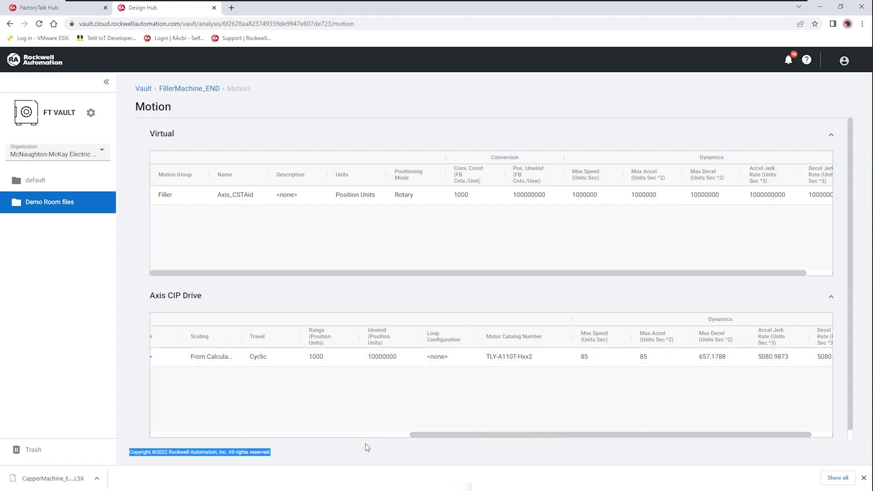
{"action": "left_click_drag", "start_coordinate": [424, 433], "coordinate": [148, 438]}
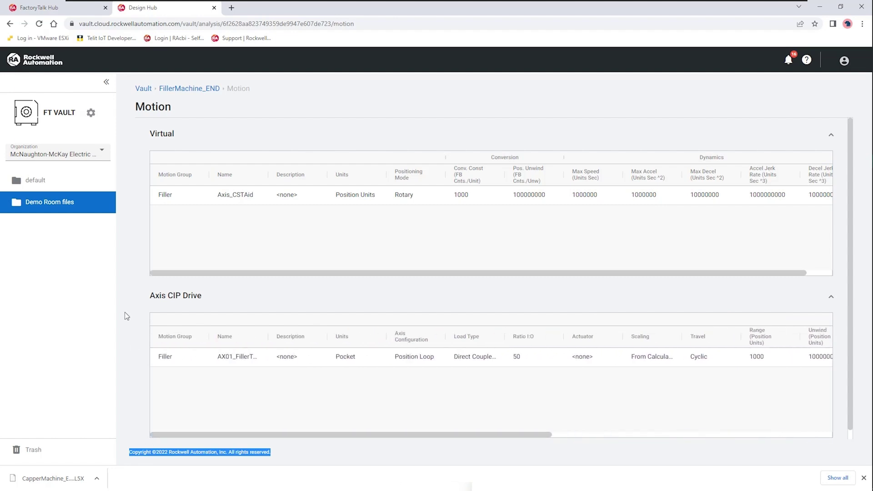
Step: Return to the FillerMachine_END Analysis dashboard and open its detailed Safety analysis
{"action": "left_click", "coordinate": [180, 90]}
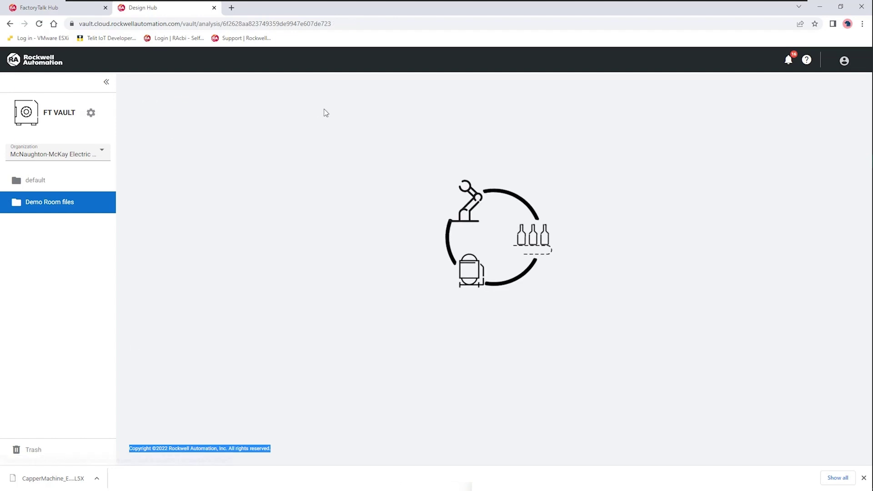
{"action": "scroll", "coordinate": [682, 275], "scroll_direction": "down", "scroll_amount": 2}
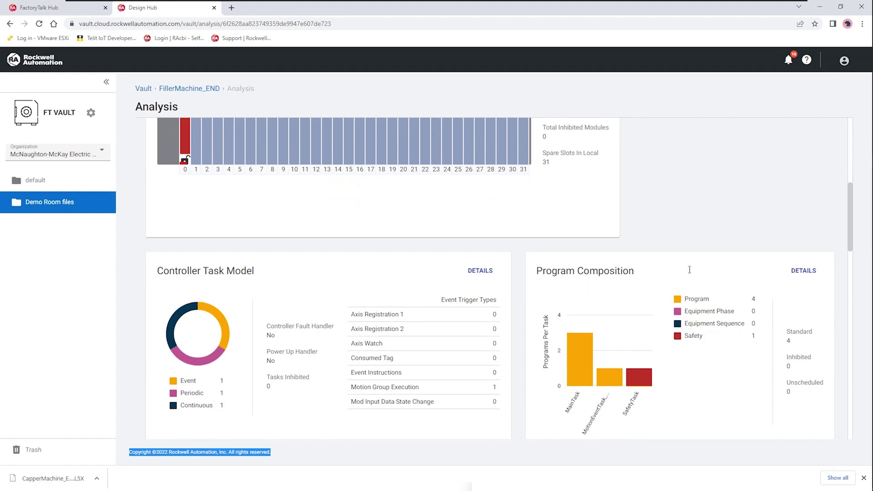
{"action": "scroll", "coordinate": [689, 270], "scroll_direction": "down", "scroll_amount": 8}
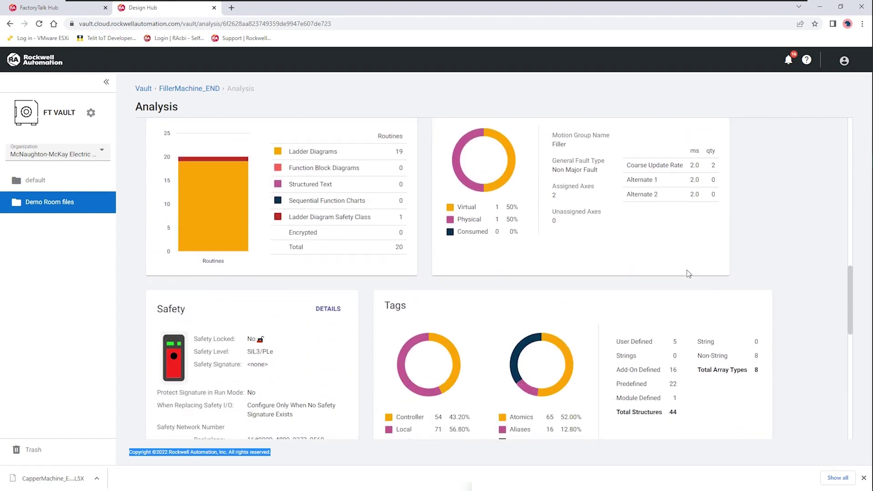
{"action": "scroll", "coordinate": [689, 274], "scroll_direction": "down", "scroll_amount": 1}
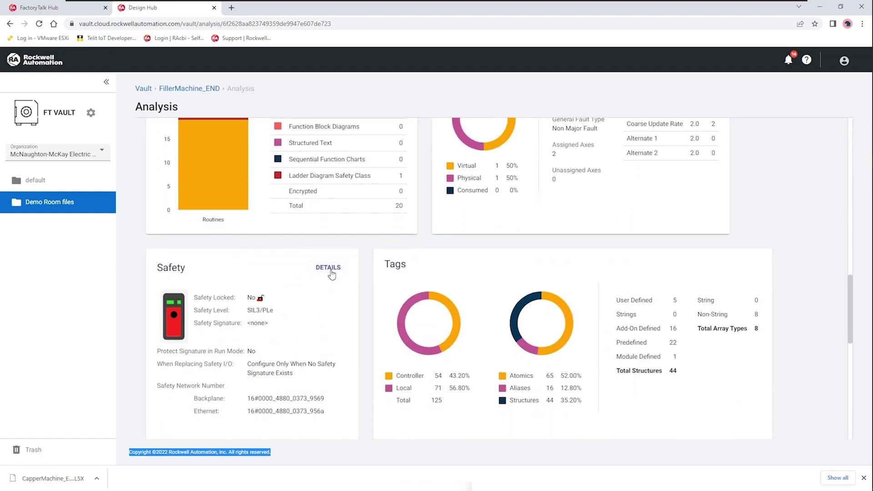
{"action": "left_click", "coordinate": [331, 269]}
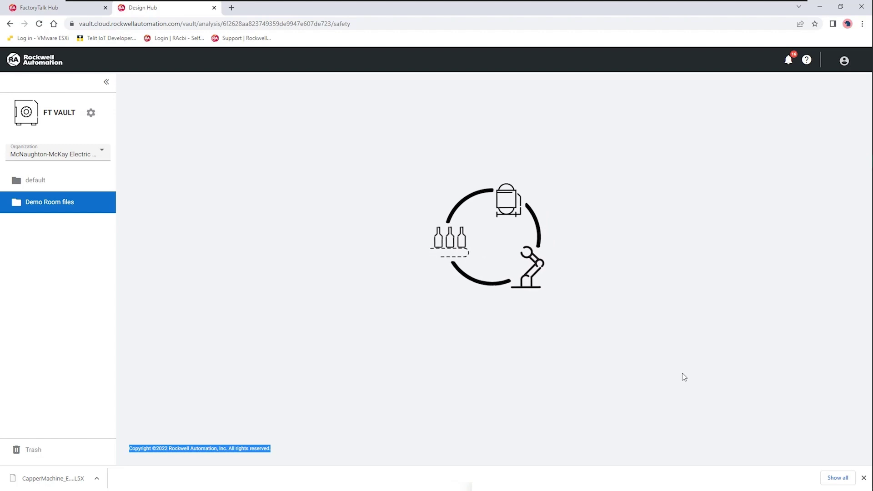
Step: Open CapperMachine_END's Analysis dashboard and its Safety details: unlocked, SIL2/PLd, no safety signature
{"action": "left_click", "coordinate": [157, 124]}
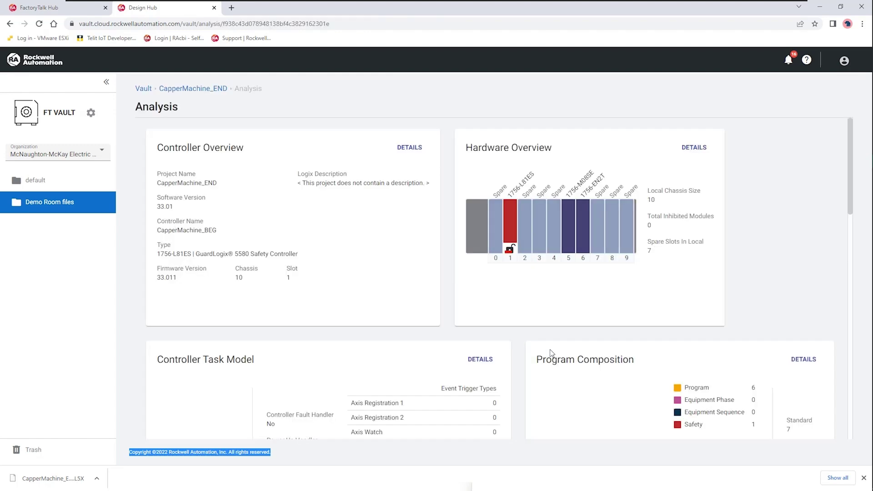
{"action": "scroll", "coordinate": [601, 327], "scroll_direction": "down", "scroll_amount": 8}
{"action": "scroll", "coordinate": [600, 328], "scroll_direction": "down", "scroll_amount": 10}
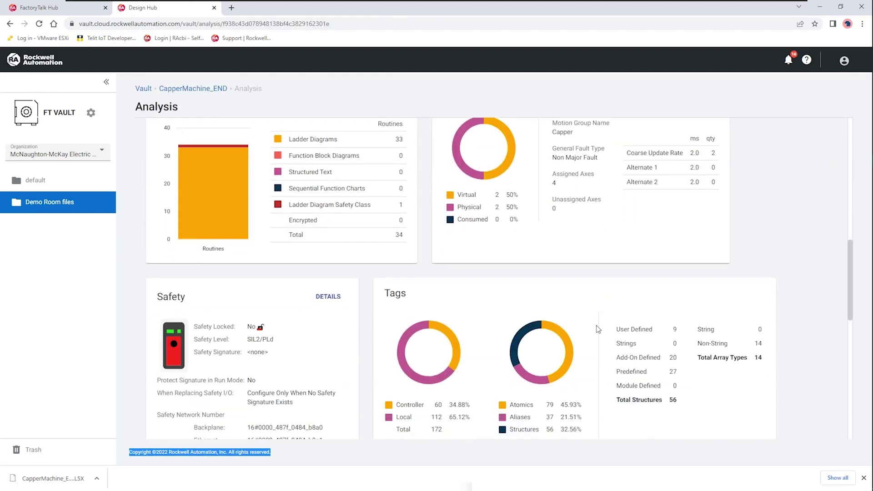
{"action": "scroll", "coordinate": [417, 246], "scroll_direction": "up", "scroll_amount": 4}
{"action": "scroll", "coordinate": [417, 246], "scroll_direction": "up", "scroll_amount": 2}
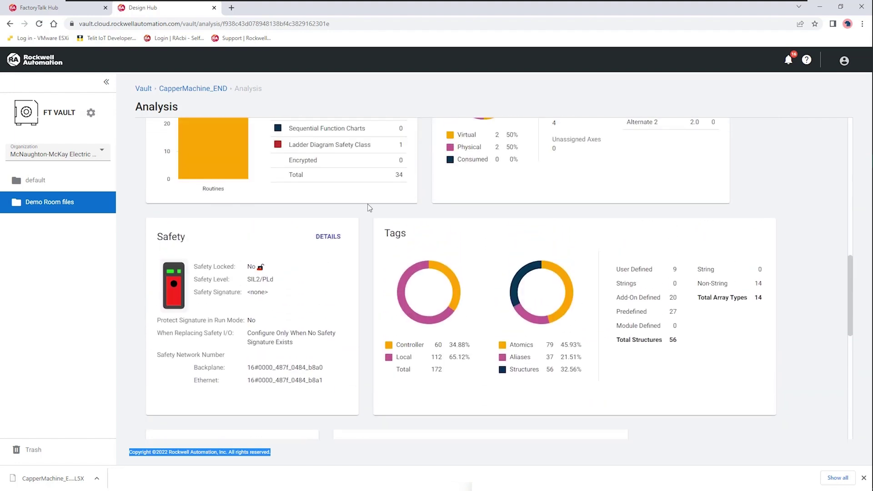
{"action": "left_click", "coordinate": [335, 238]}
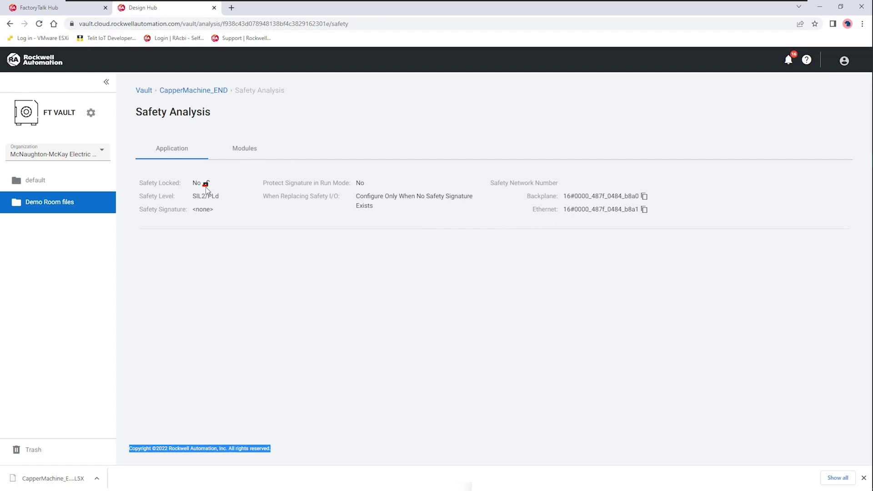
{"action": "left_click_drag", "start_coordinate": [215, 185], "coordinate": [182, 184]}
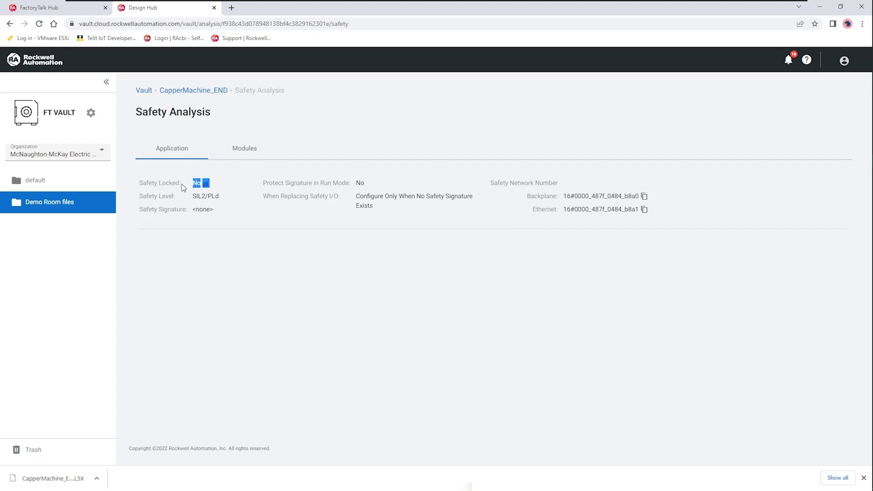
{"action": "left_click", "coordinate": [227, 183]}
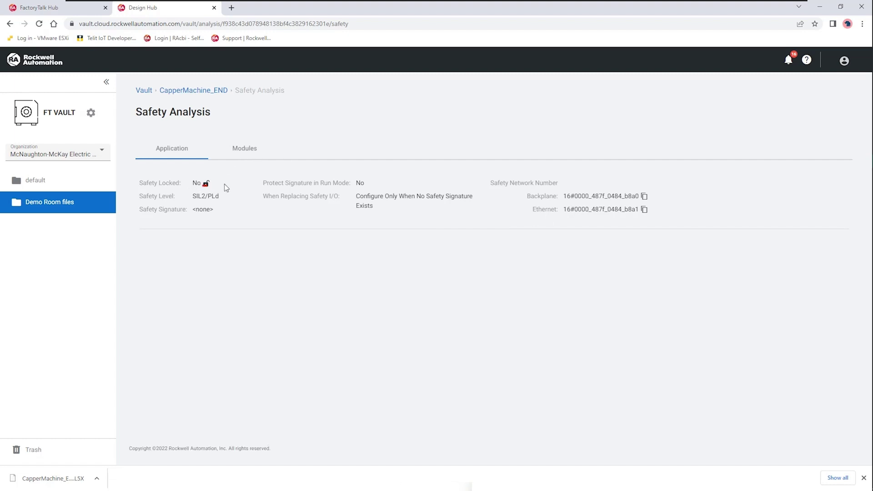
{"action": "left_click", "coordinate": [246, 149]}
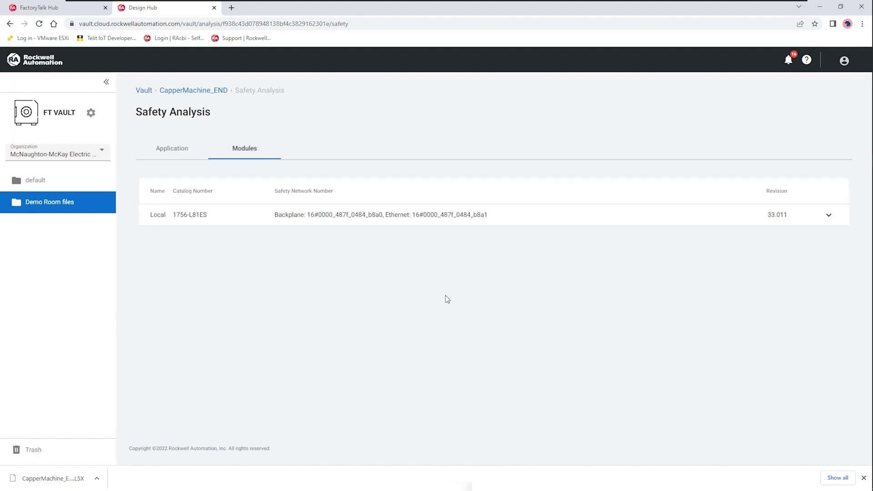
{"action": "left_click", "coordinate": [171, 149]}
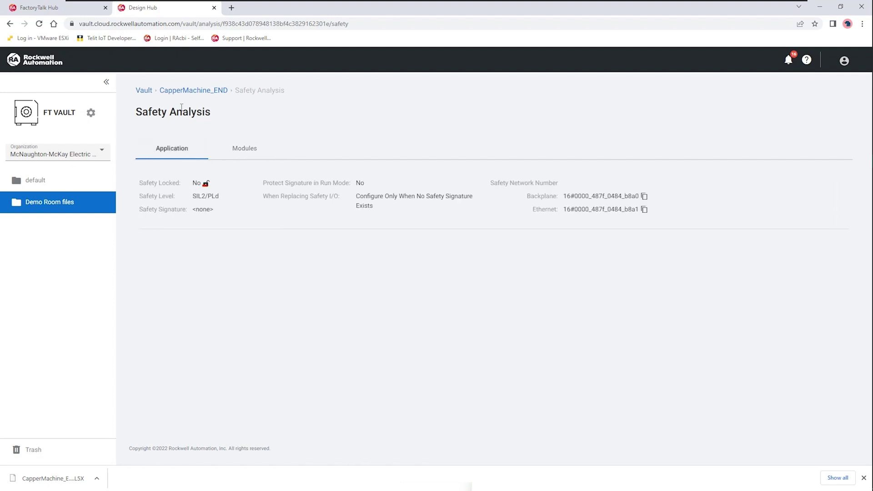
{"action": "left_click", "coordinate": [183, 91]}
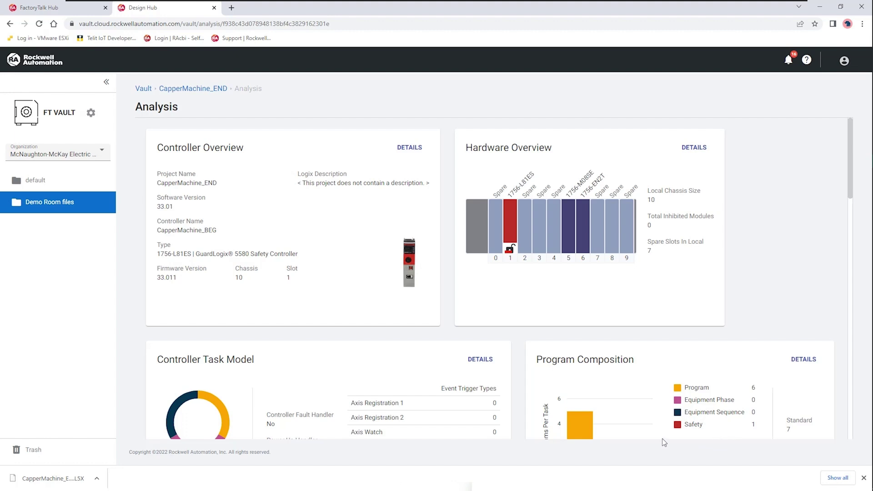
{"action": "scroll", "coordinate": [662, 438], "scroll_direction": "down", "scroll_amount": 6}
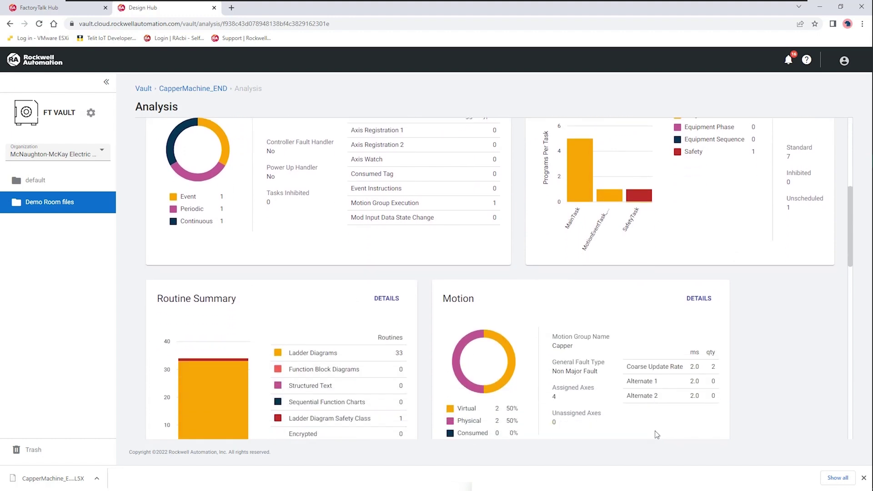
{"action": "scroll", "coordinate": [477, 331], "scroll_direction": "down", "scroll_amount": 6}
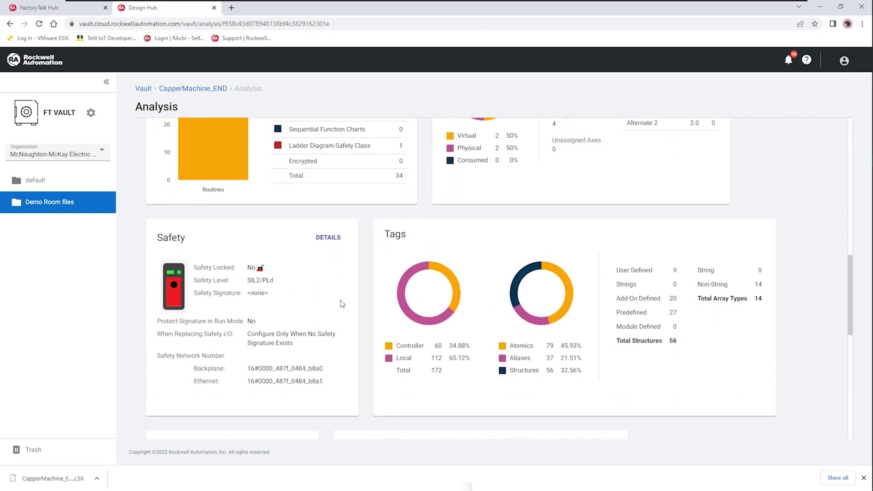
{"action": "scroll", "coordinate": [342, 303], "scroll_direction": "down", "scroll_amount": 3}
{"action": "scroll", "coordinate": [707, 298], "scroll_direction": "up", "scroll_amount": 1}
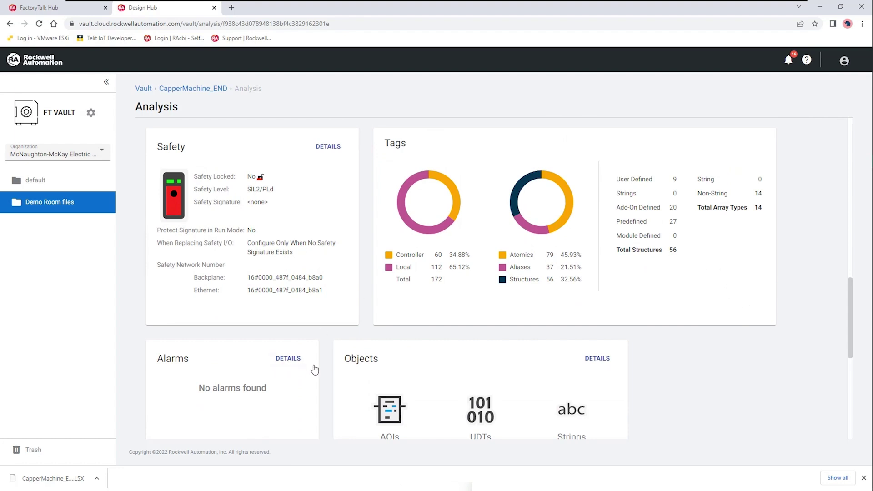
{"action": "scroll", "coordinate": [691, 351], "scroll_direction": "down", "scroll_amount": 3}
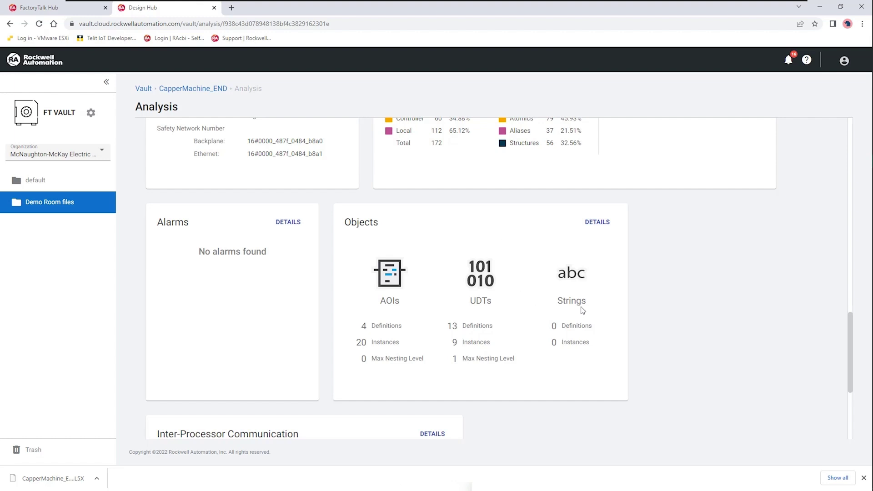
Step: Open CapperMachine_END's object definitions and list its user-defined data types
{"action": "left_click", "coordinate": [599, 222]}
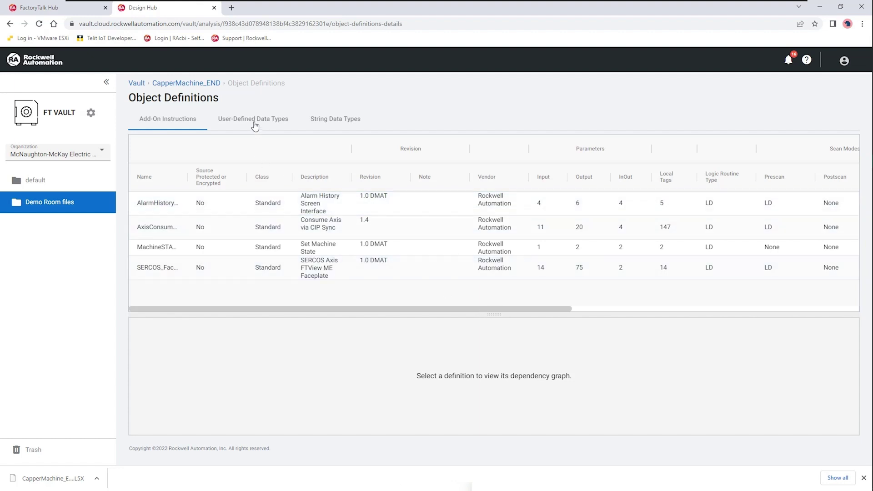
{"action": "left_click", "coordinate": [254, 126]}
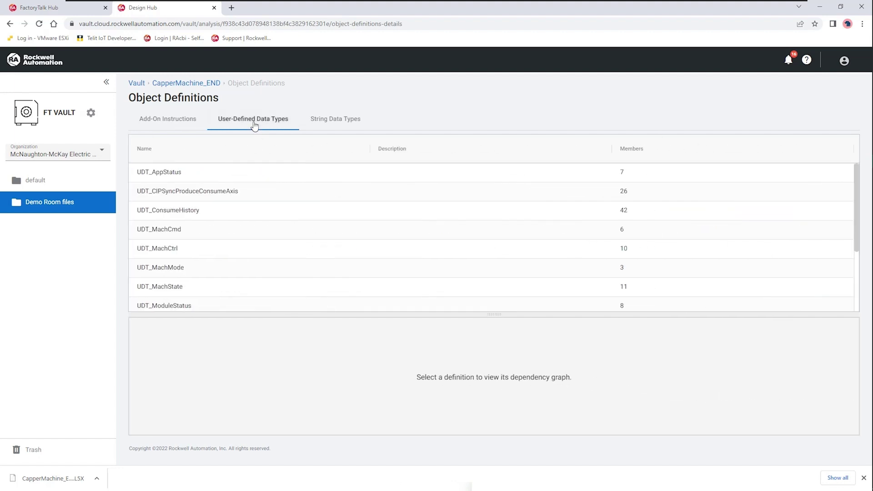
{"action": "scroll", "coordinate": [203, 240], "scroll_direction": "down", "scroll_amount": 2}
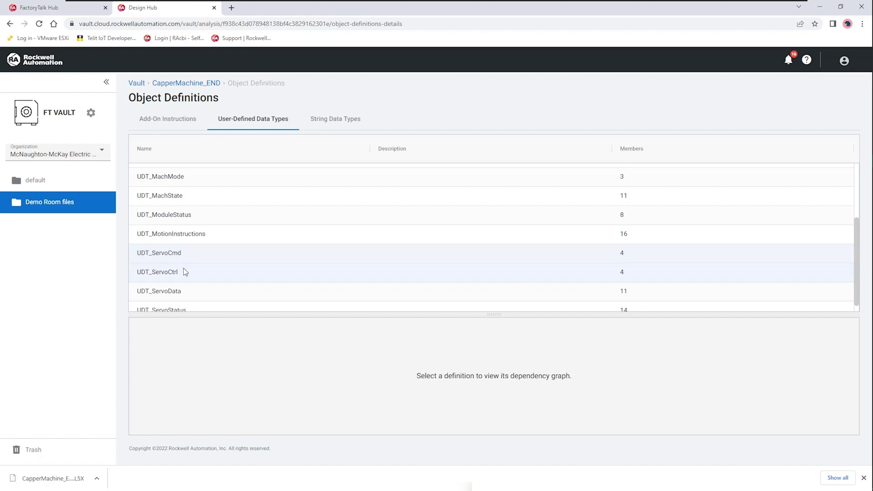
{"action": "scroll", "coordinate": [181, 272], "scroll_direction": "down", "scroll_amount": 1}
{"action": "scroll", "coordinate": [191, 282], "scroll_direction": "down", "scroll_amount": 1}
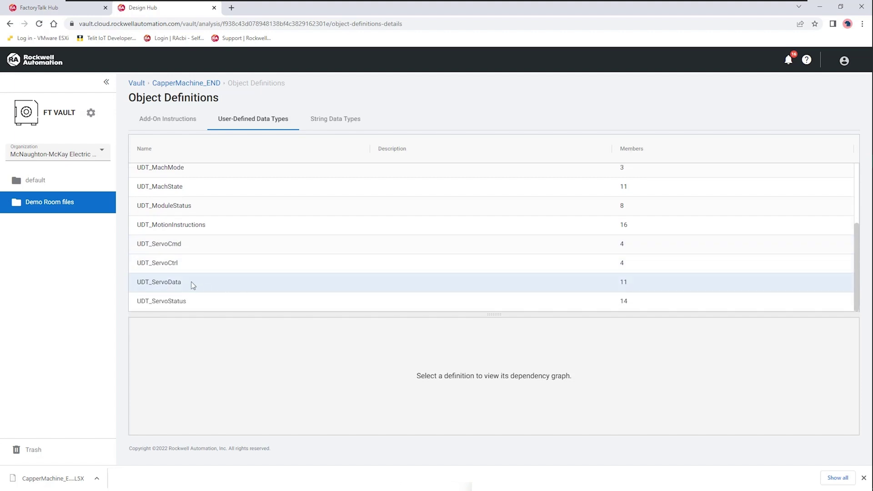
Step: View dependency graphs for UDT_ServoData, UDT_ModuleStatus and UDT_ConsumeHistory, then return to the dashboard
{"action": "left_click", "coordinate": [159, 283]}
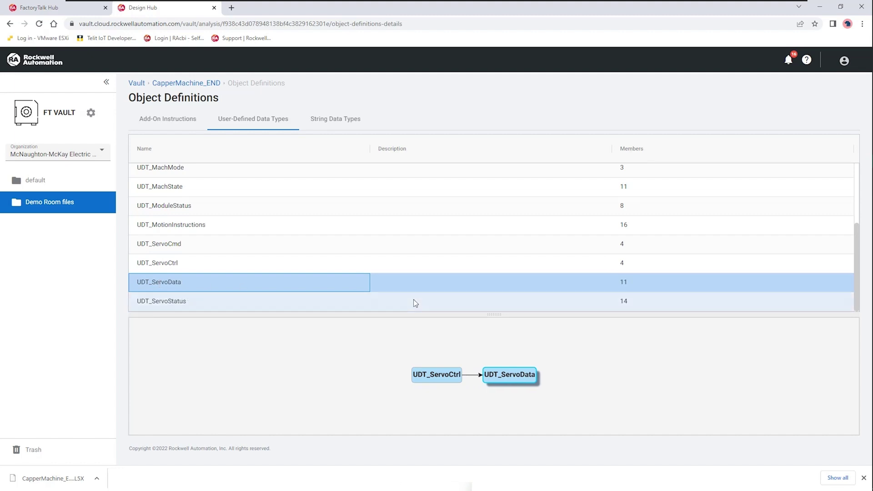
{"action": "left_click", "coordinate": [178, 206]}
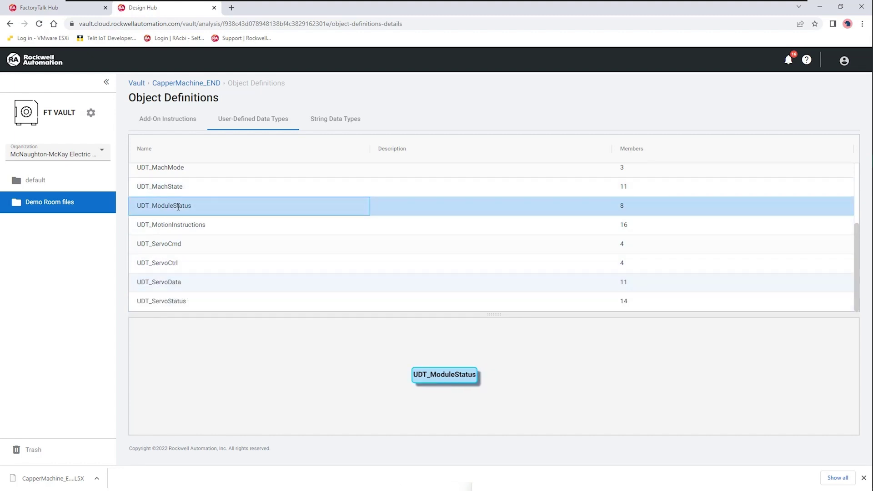
{"action": "scroll", "coordinate": [217, 232], "scroll_direction": "up", "scroll_amount": 3}
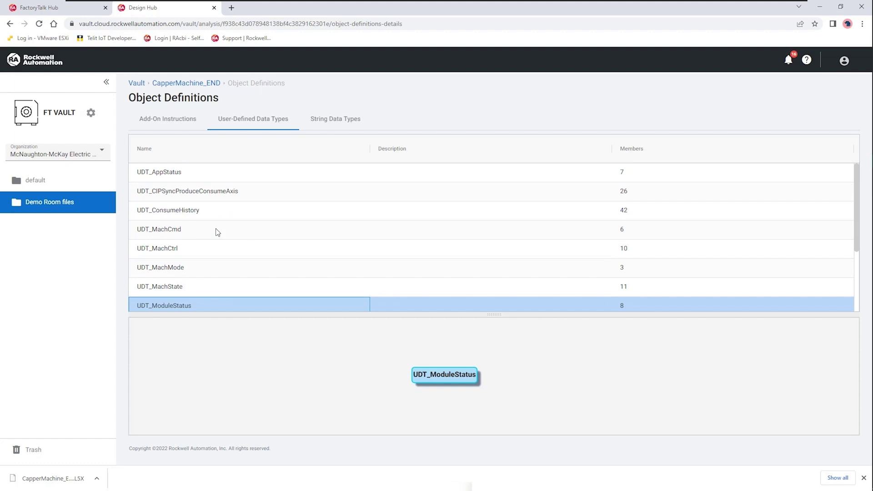
{"action": "left_click", "coordinate": [188, 209]}
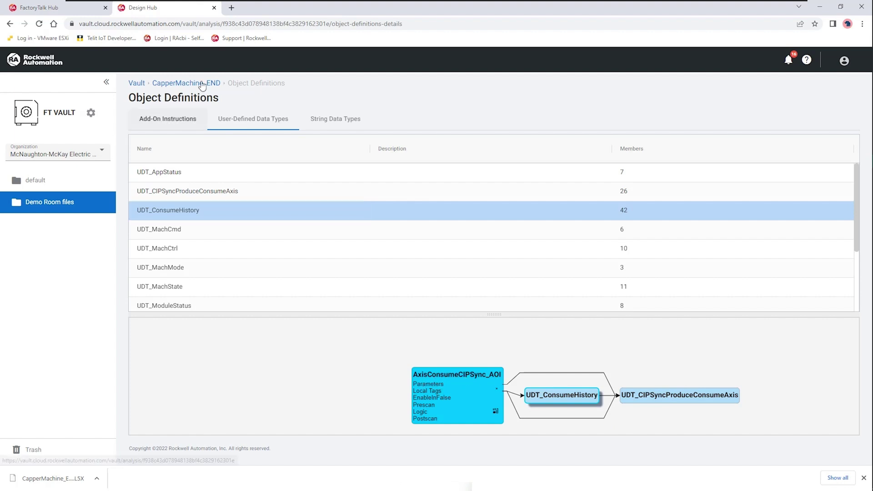
{"action": "left_click", "coordinate": [186, 83]}
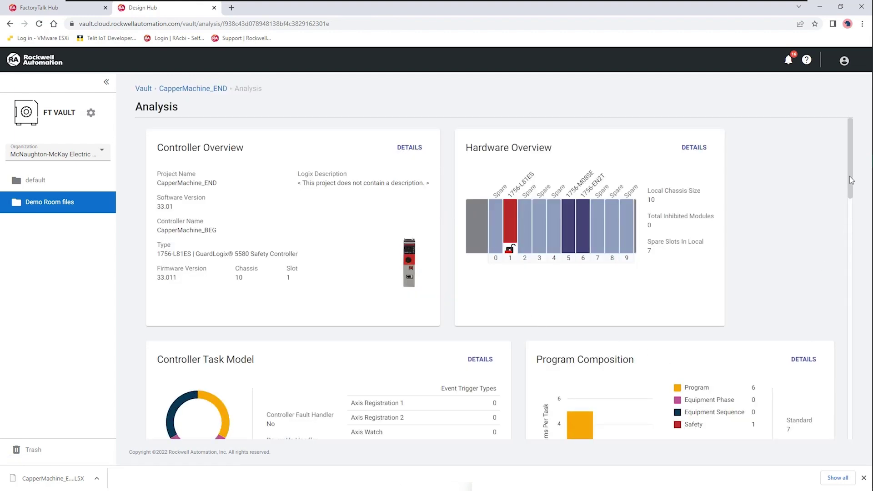
Step: Scroll the dashboard down to the Inter-Processor Communication card and open its details
{"action": "left_click_drag", "start_coordinate": [850, 176], "coordinate": [849, 427]}
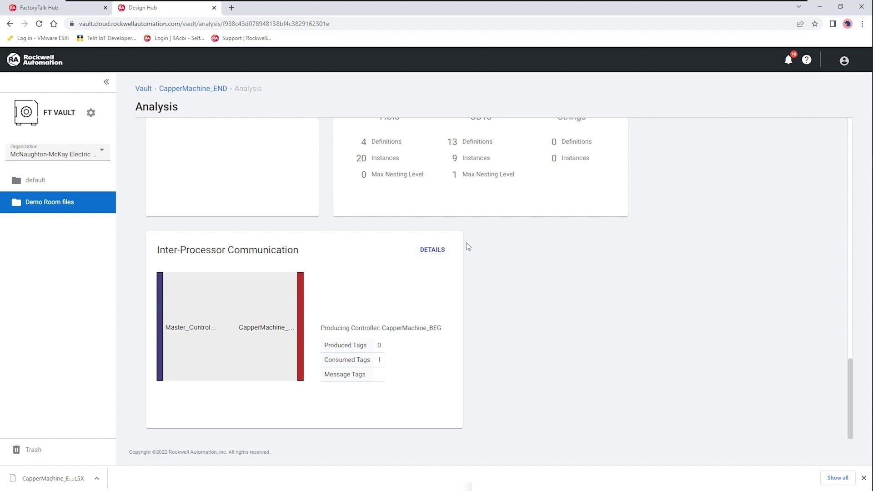
{"action": "left_click", "coordinate": [431, 252]}
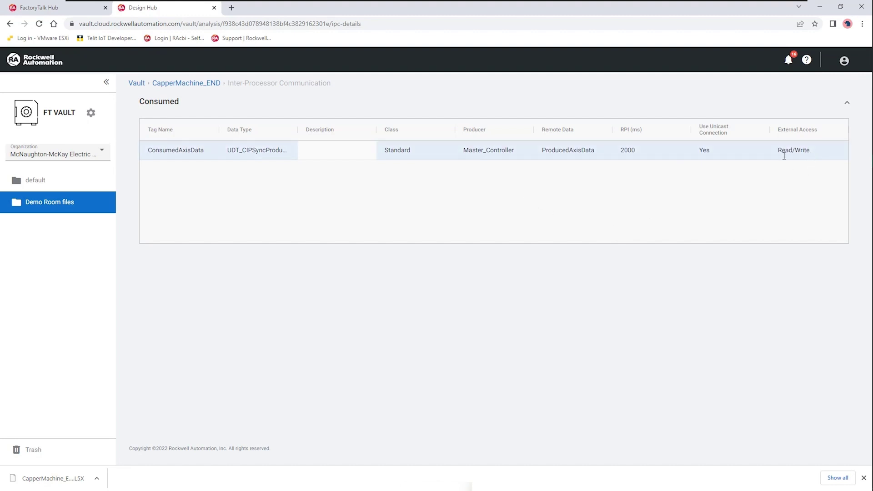
Step: Leave the ConsumedAxisData consumed-tags table and return to CapperMachine_END's Analysis dashboard
{"action": "left_click", "coordinate": [165, 83]}
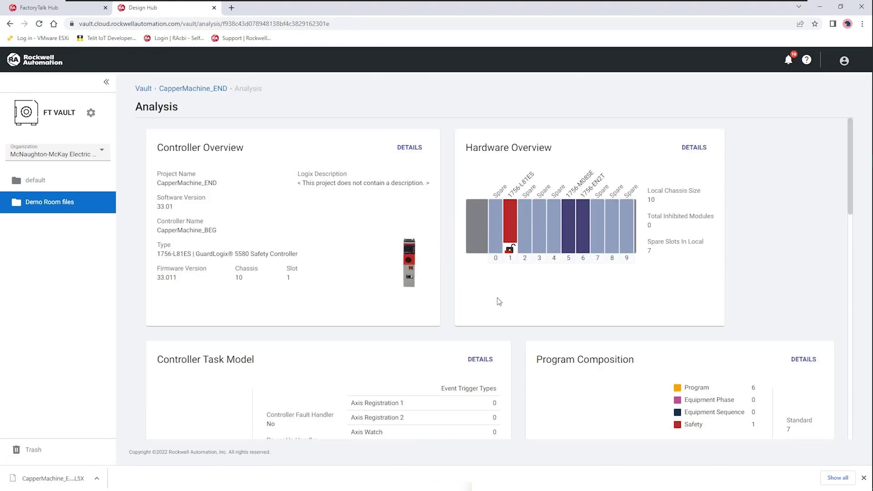